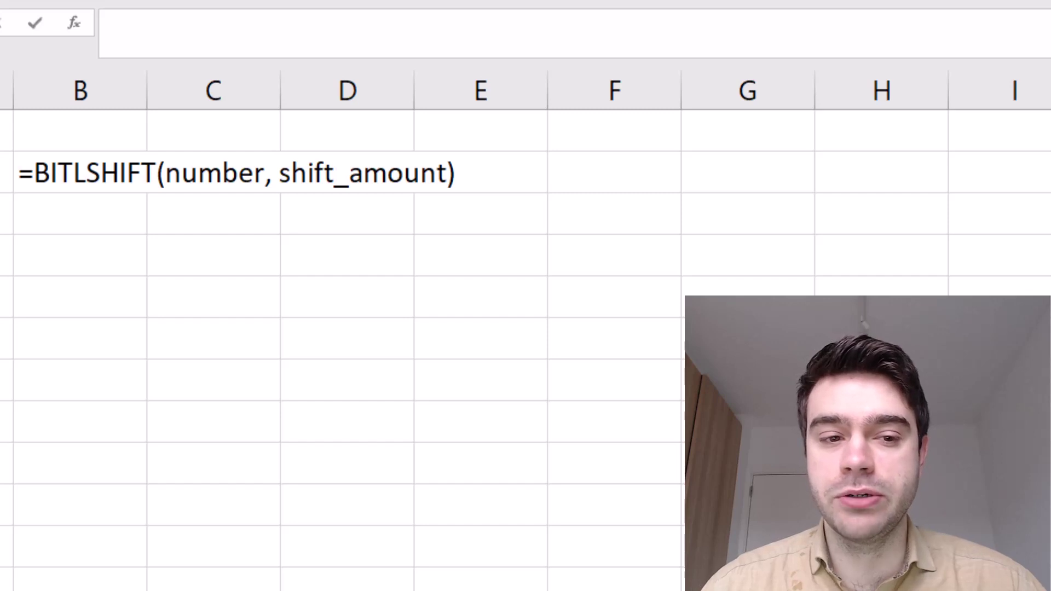
Enter =BITLSHIFT(23,3) in B4, which returns 184.
left_click(75, 258)
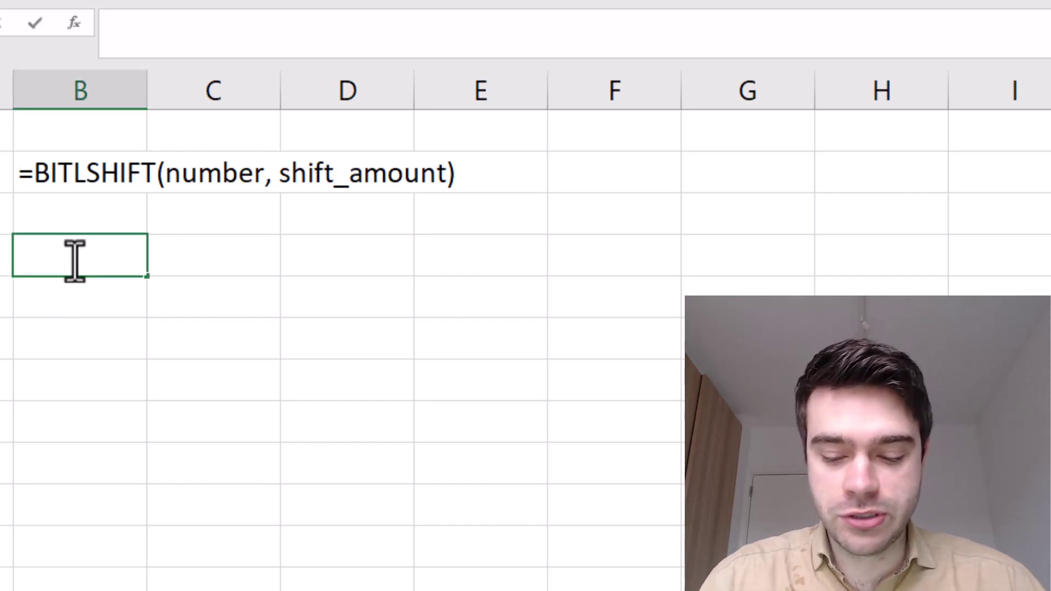
type("=BITLSHIFT(")
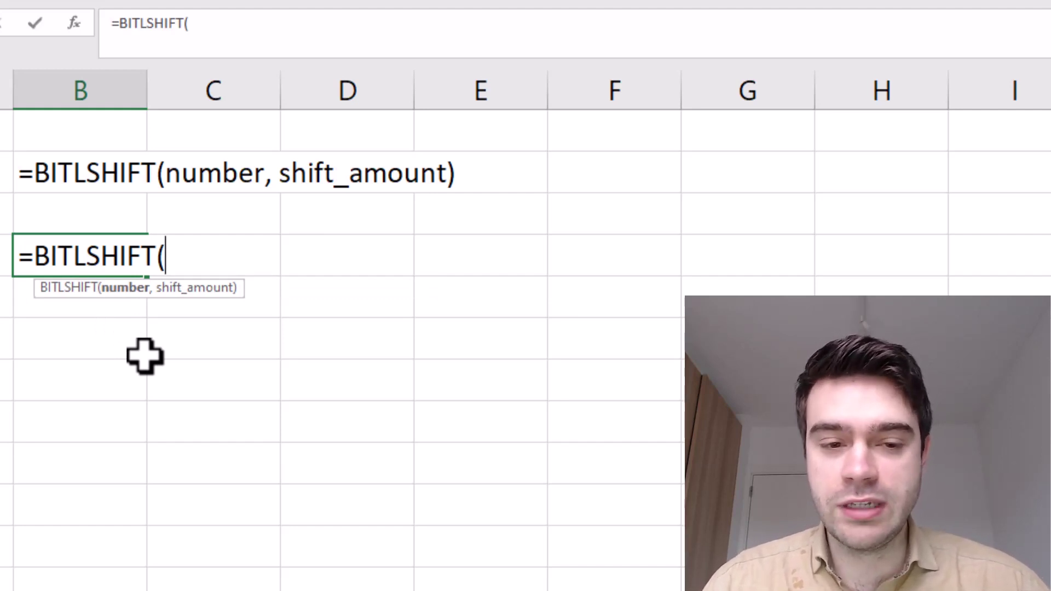
type("23")
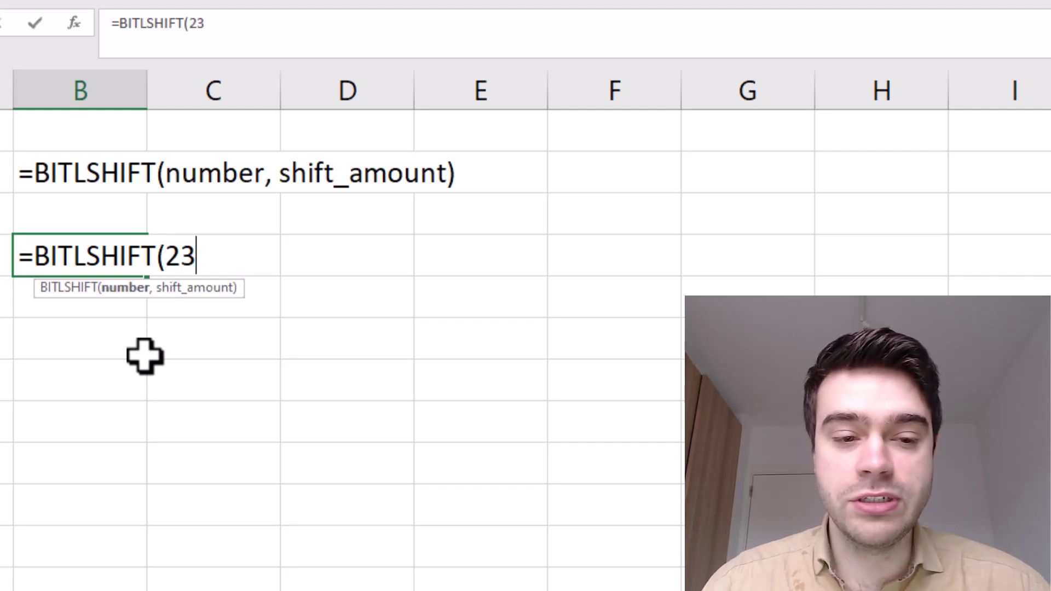
type(",")
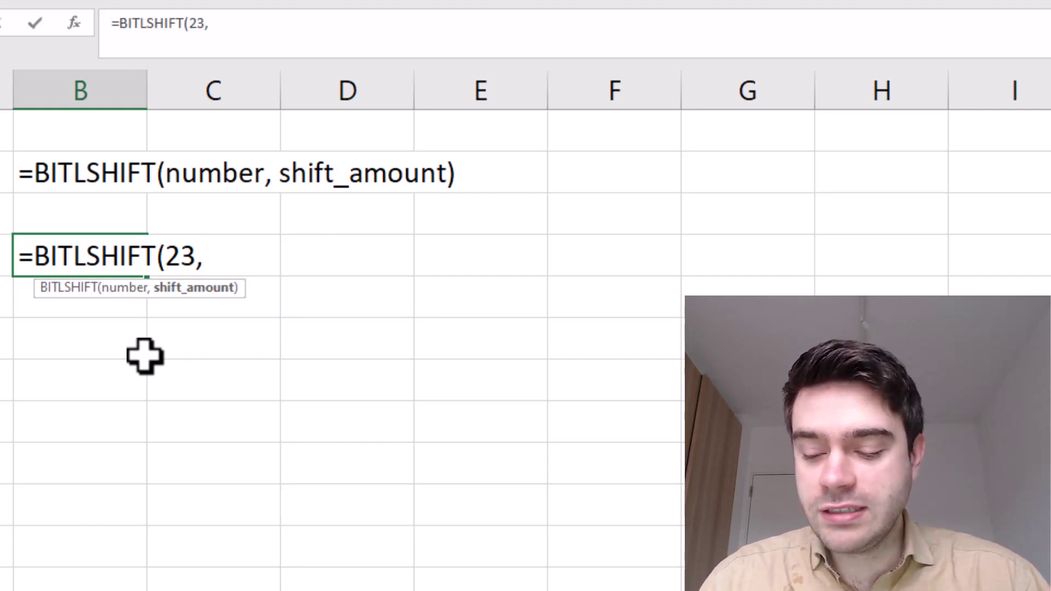
type("3)")
key("Return")
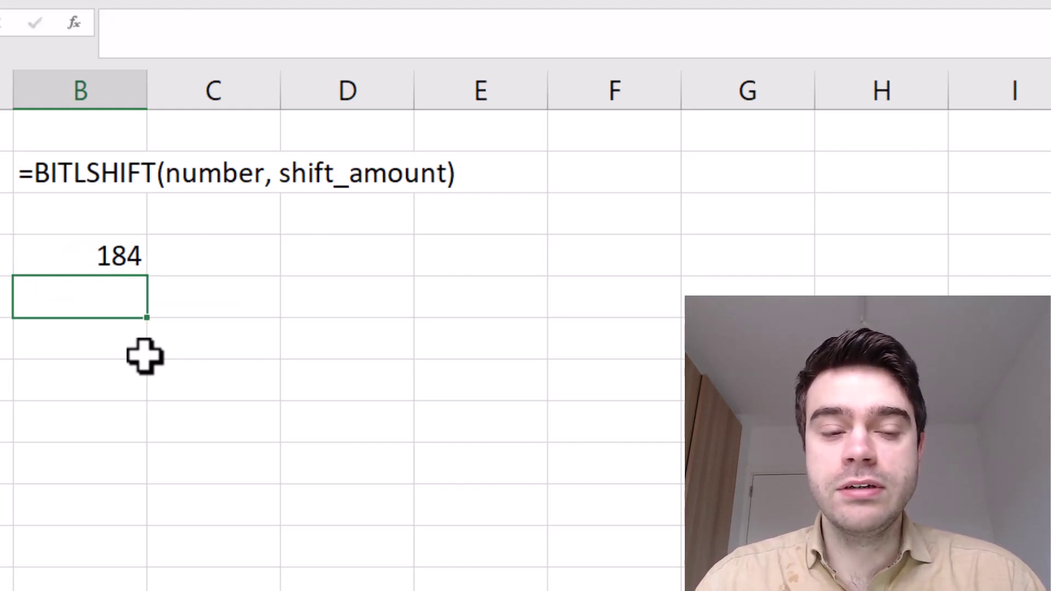
Enter =23*2^3 in B5 so it also returns 184.
type("=")
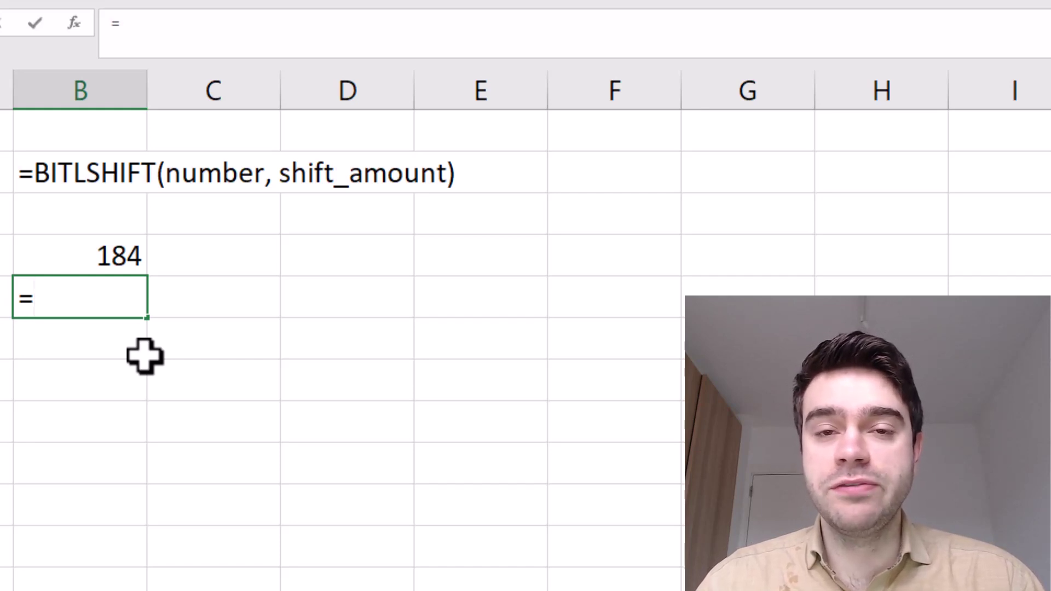
key("BackSpace")
type("=23*")
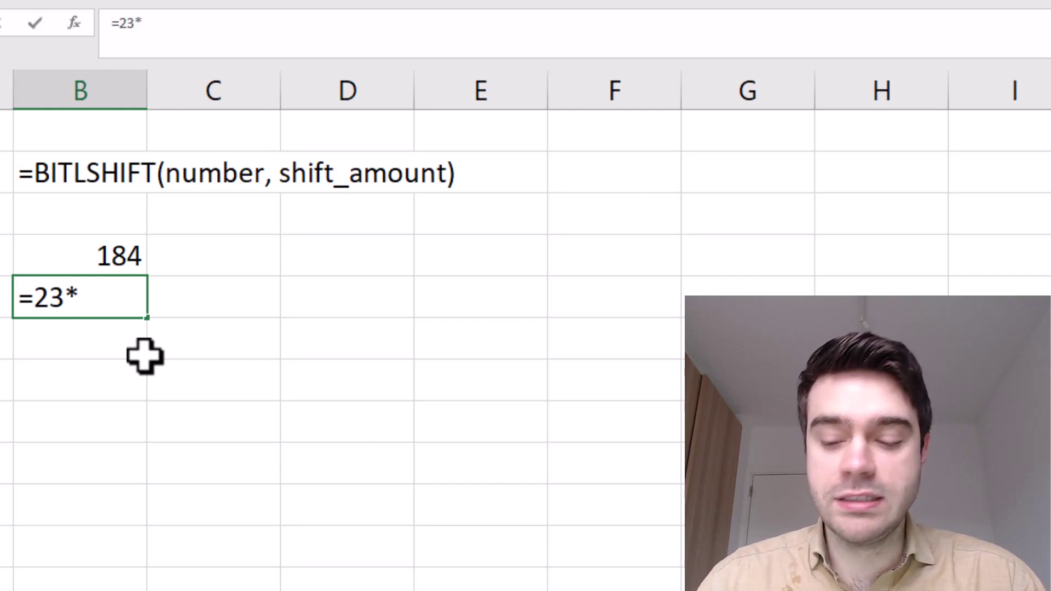
type("2^^")
key("BackSpace")
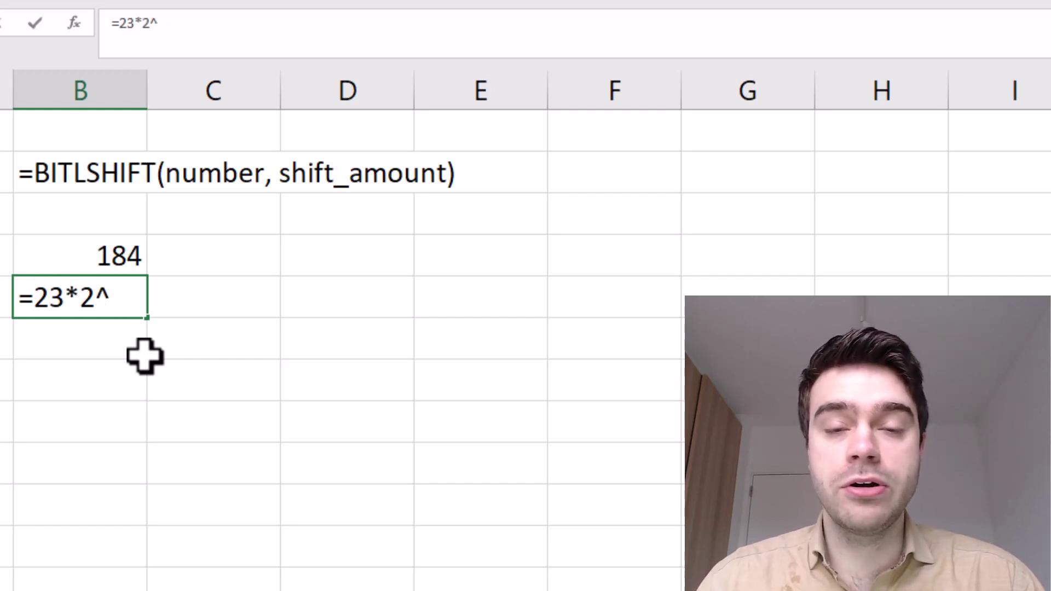
type("3")
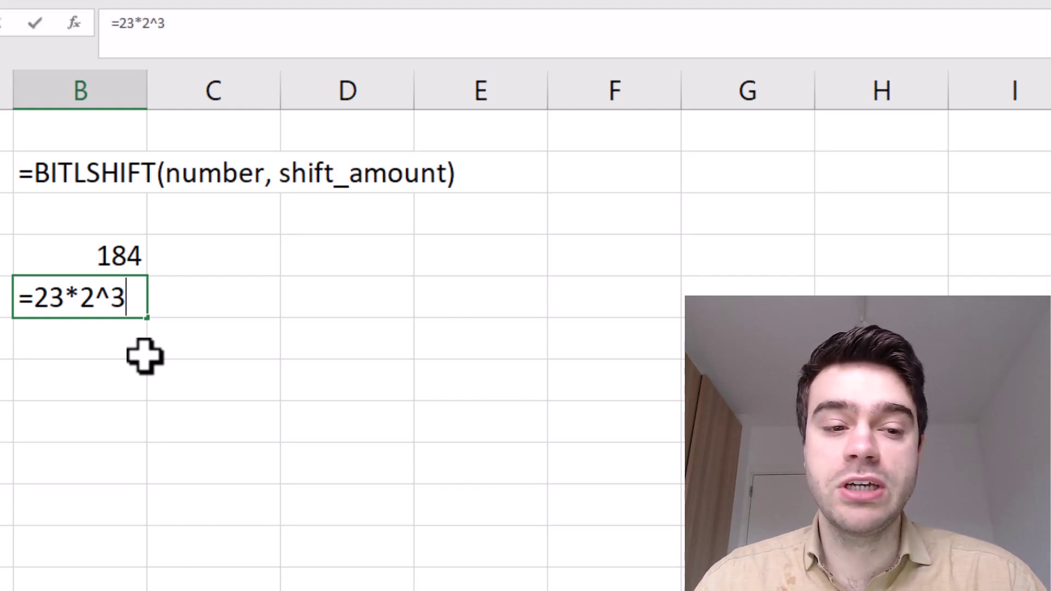
key("Return")
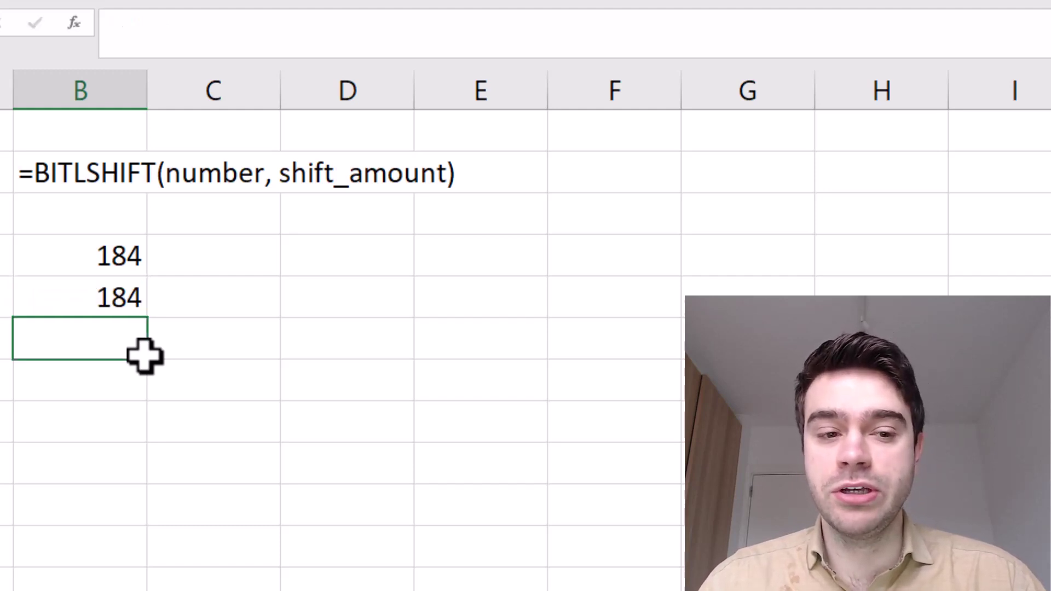
Put 3 in B7 and fill the series 1 to 7 down A8:A14.
left_click(56, 380)
type("3")
left_click(73, 379)
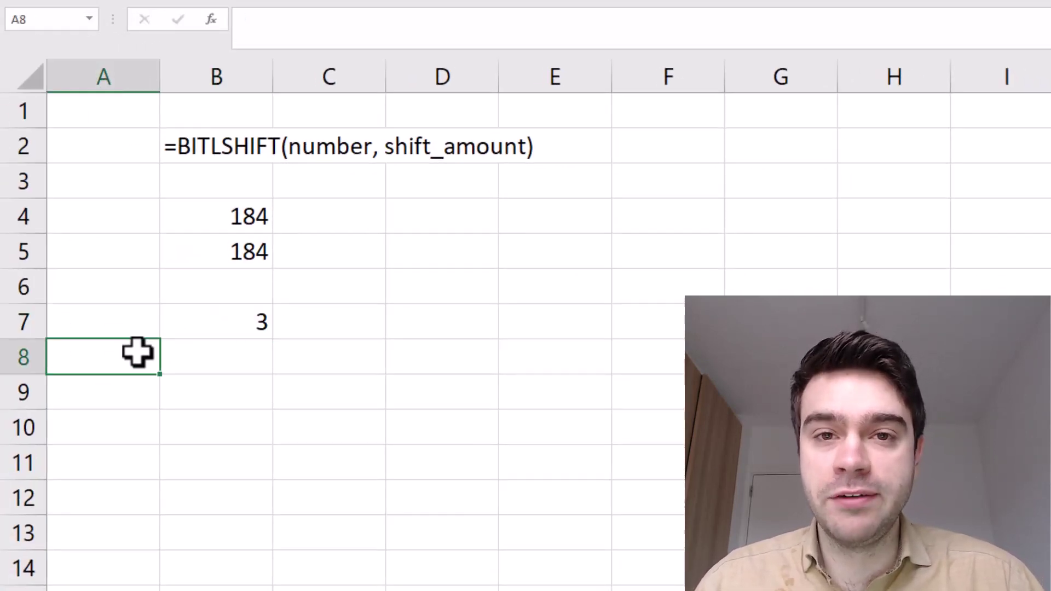
type("1")
key("Return")
type("2")
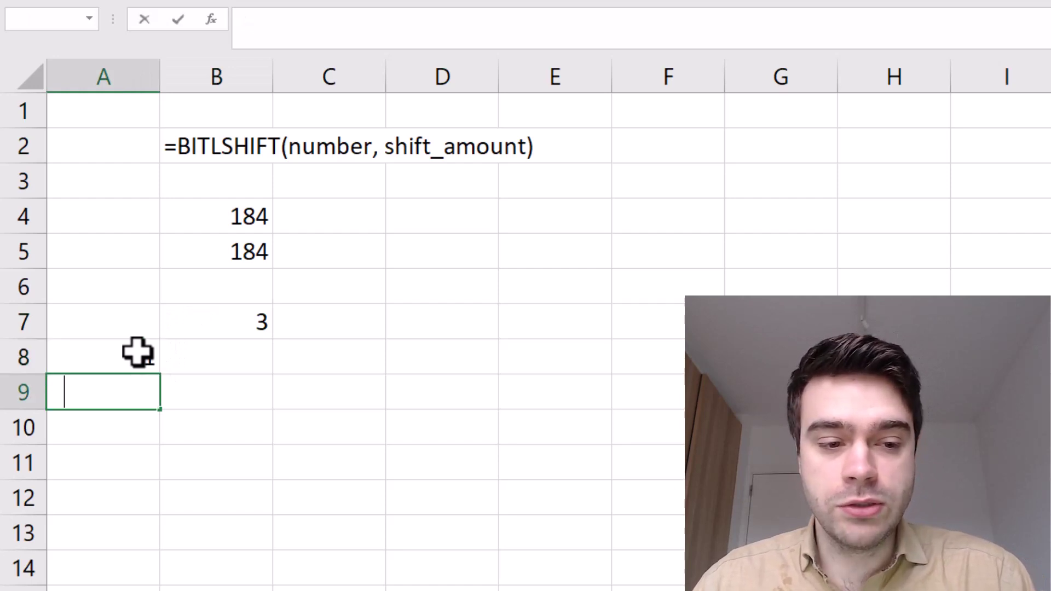
key("Return")
type("3")
left_click_drag(137, 352, 164, 581)
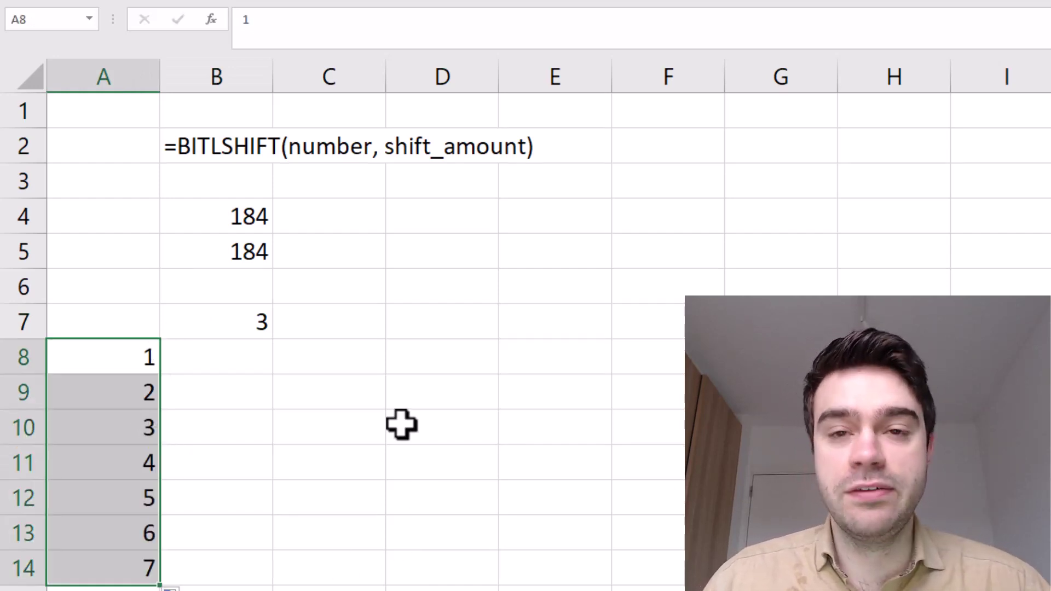
Enter =BITLSHIFT($B$7,A8) in B8 and fill it down to B14, giving 6 through 384.
left_click(252, 356)
type("=")
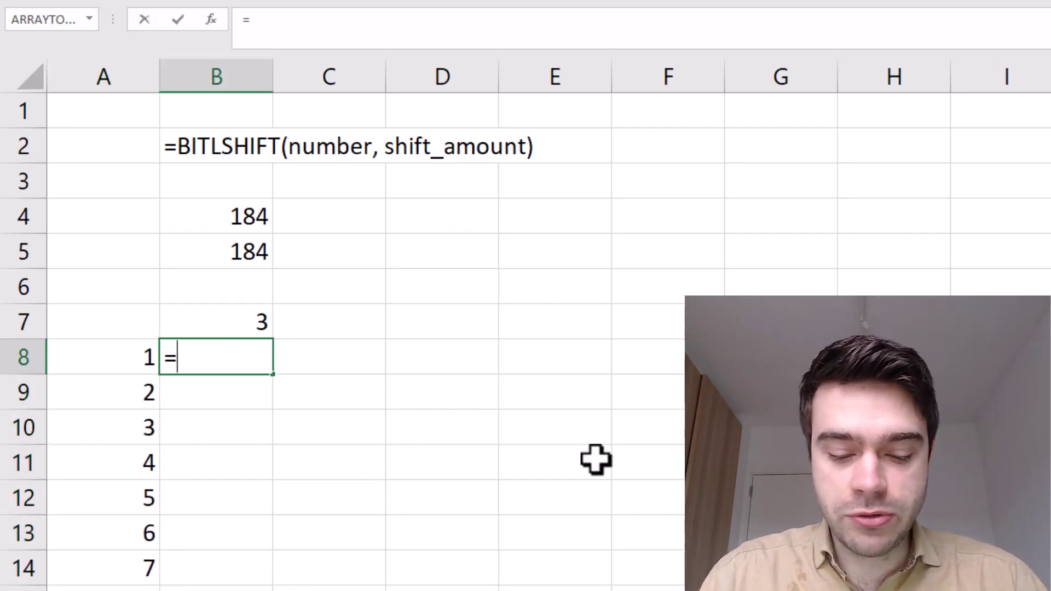
type("BITLSHIFT(")
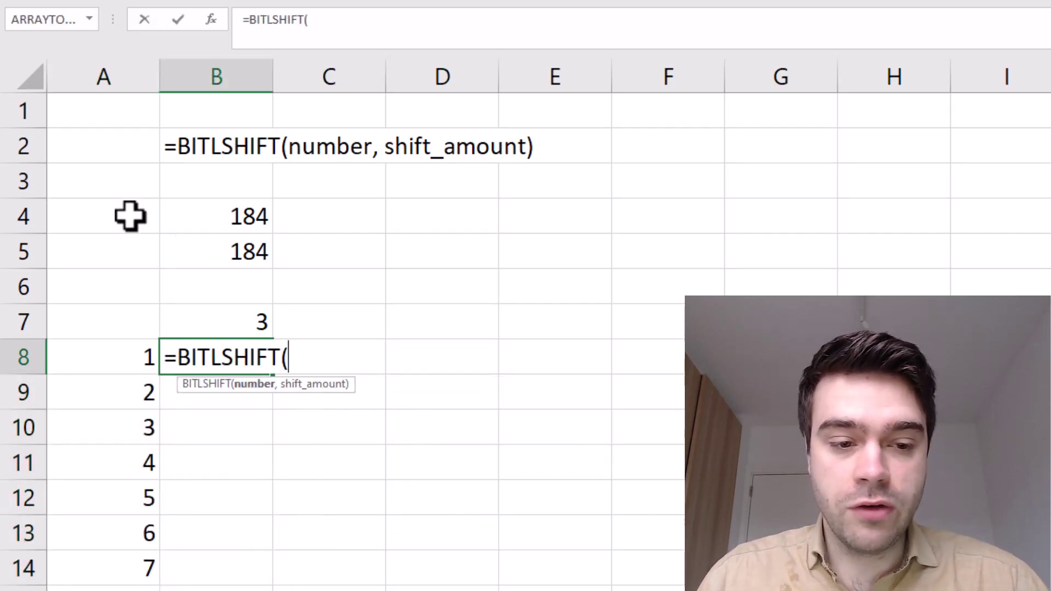
left_click(270, 322)
type(",")
left_click(82, 358)
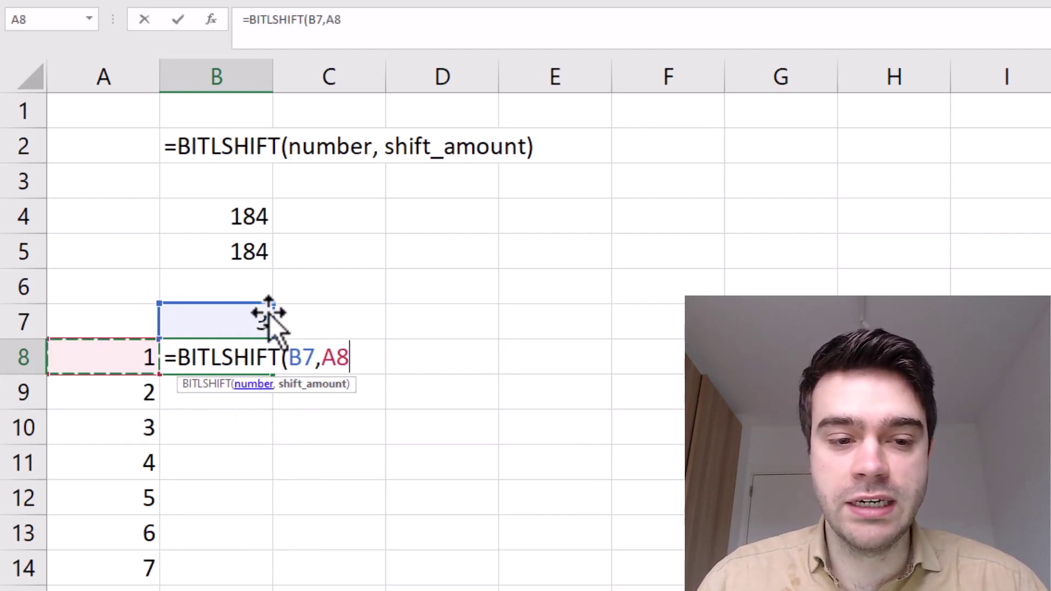
left_click(313, 24)
key("F4")
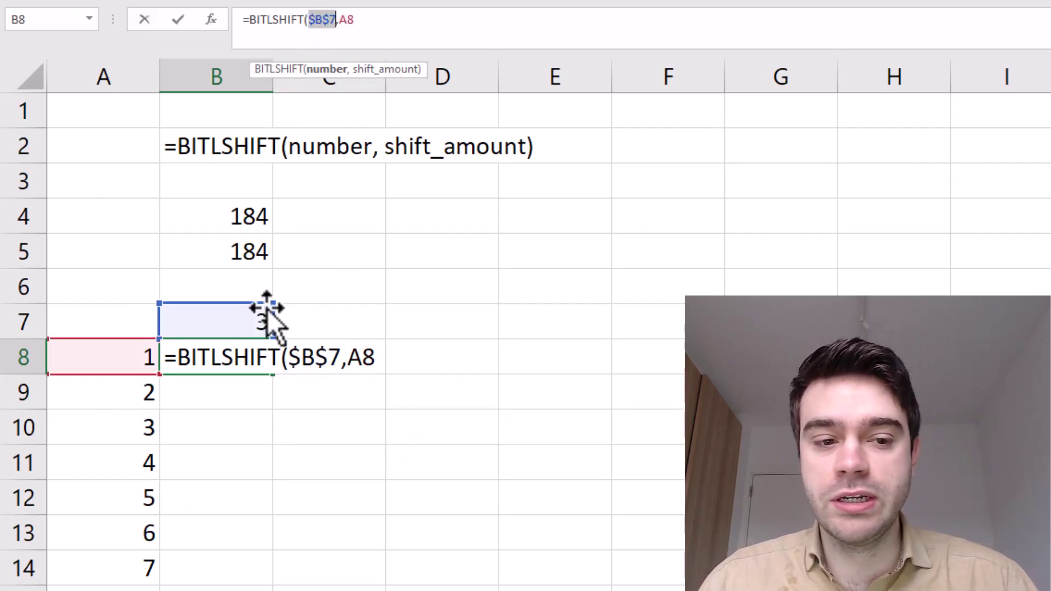
key("Return")
left_click(270, 362)
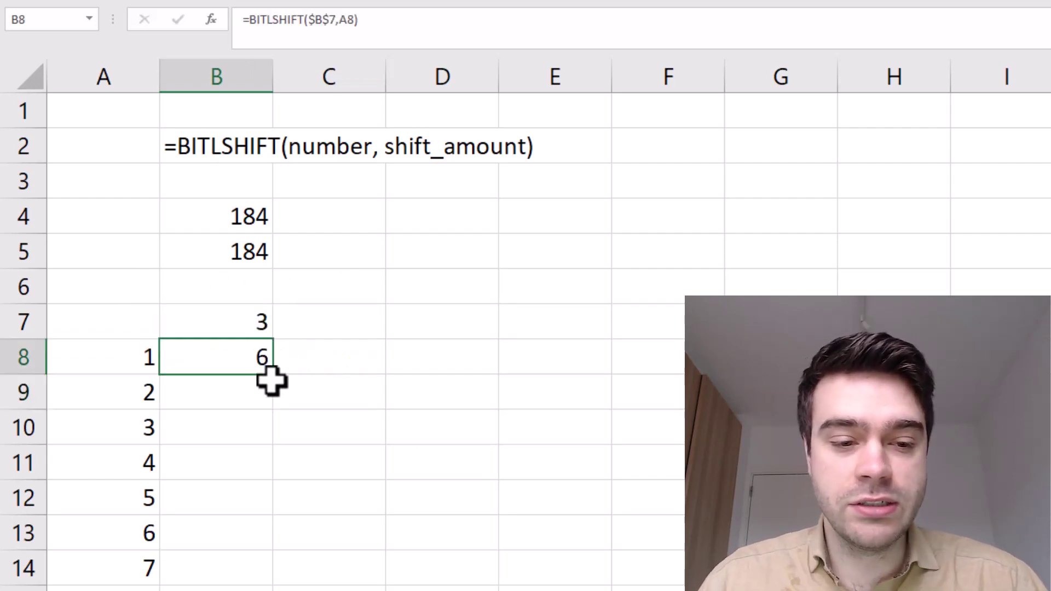
double_click(274, 376)
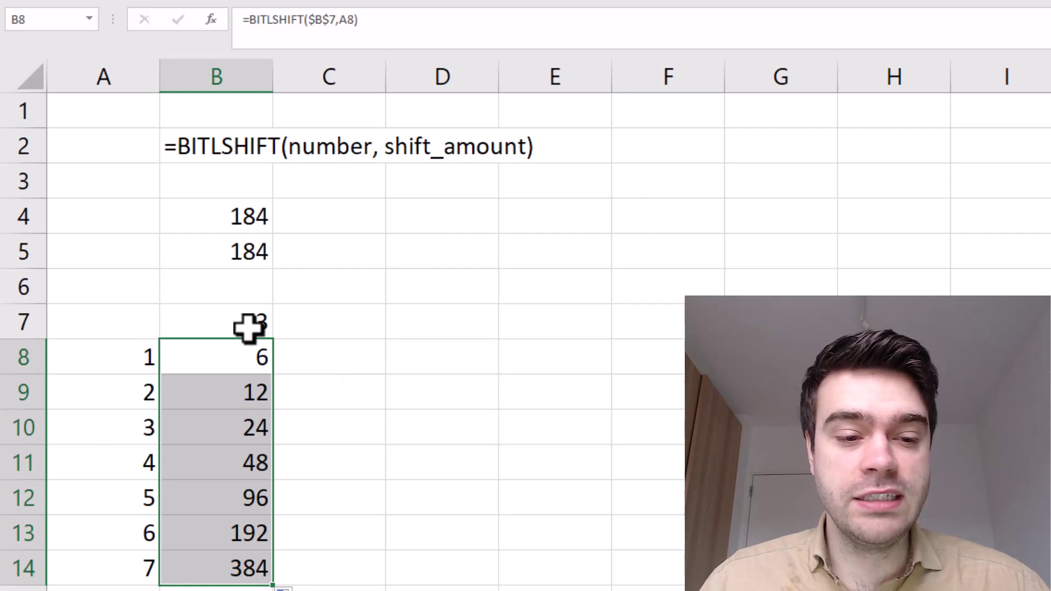
left_click_drag(248, 324, 258, 427)
Enter =$B$7*2^A8 in C8 and fill it down to C14, giving 6 through 384.
left_click(337, 427)
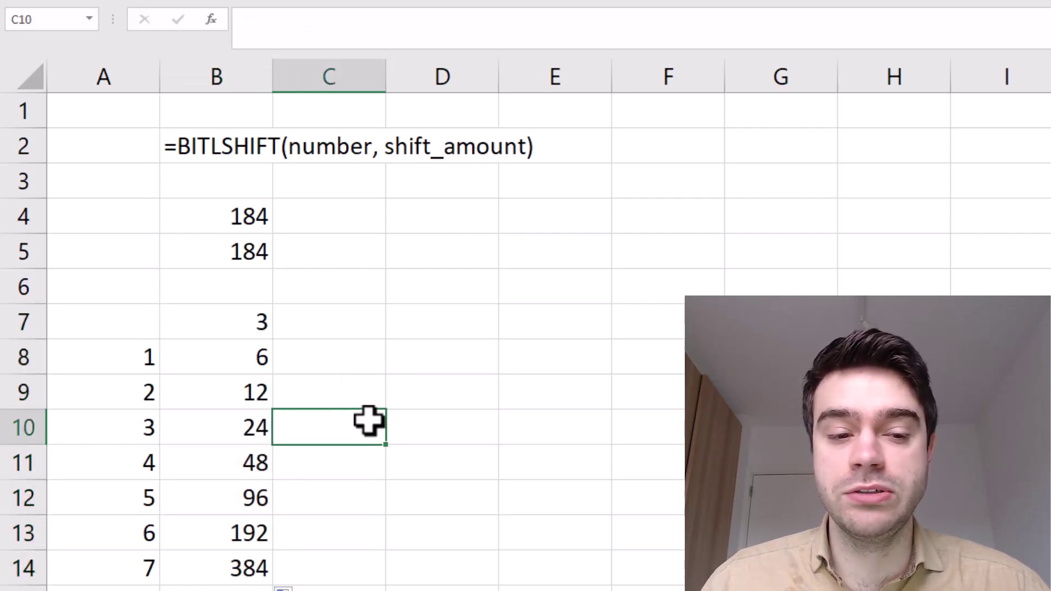
left_click(354, 363)
type("=")
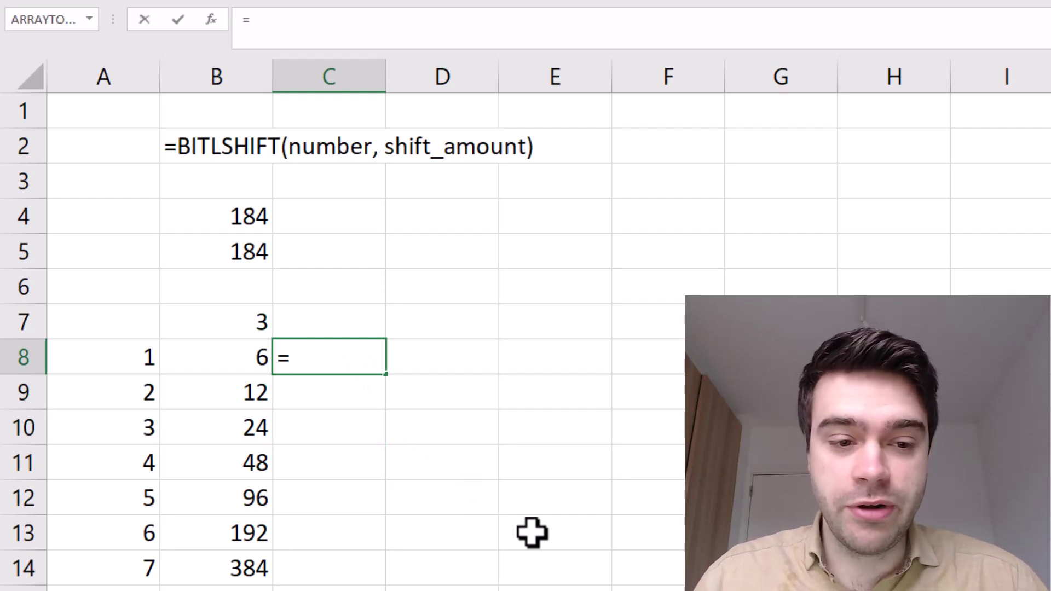
left_click(249, 323)
type("*2^^")
key("BackSpace")
left_click(110, 360)
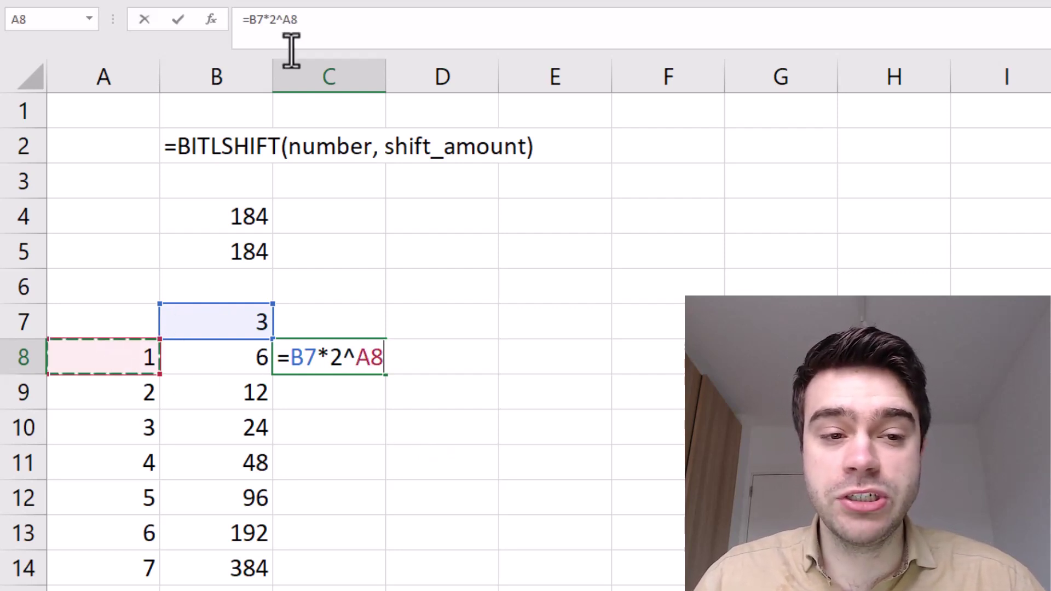
left_click(256, 20)
key("F4")
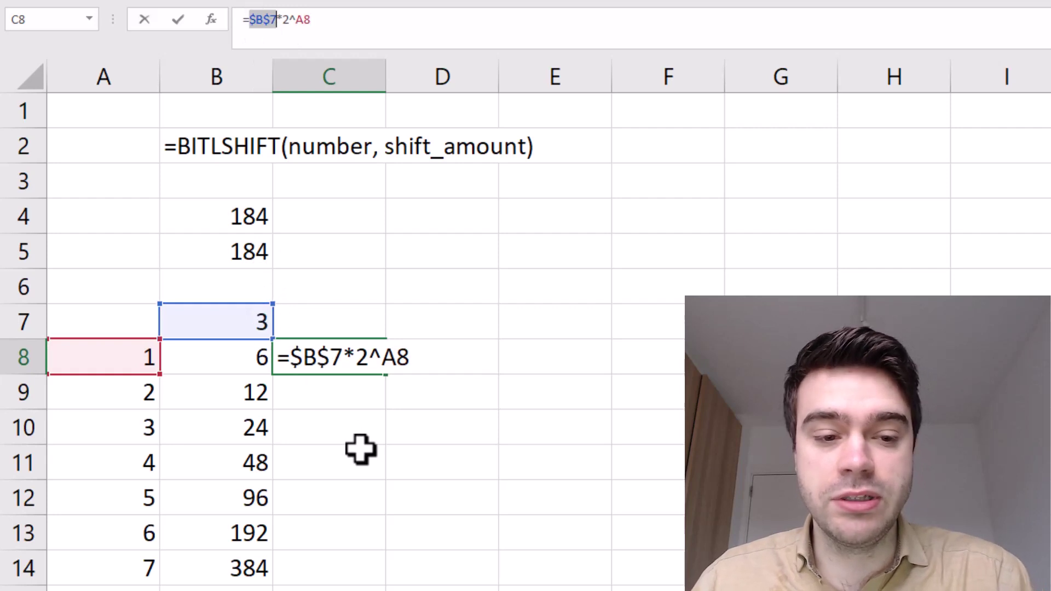
key("Return")
left_click(368, 351)
double_click(386, 374)
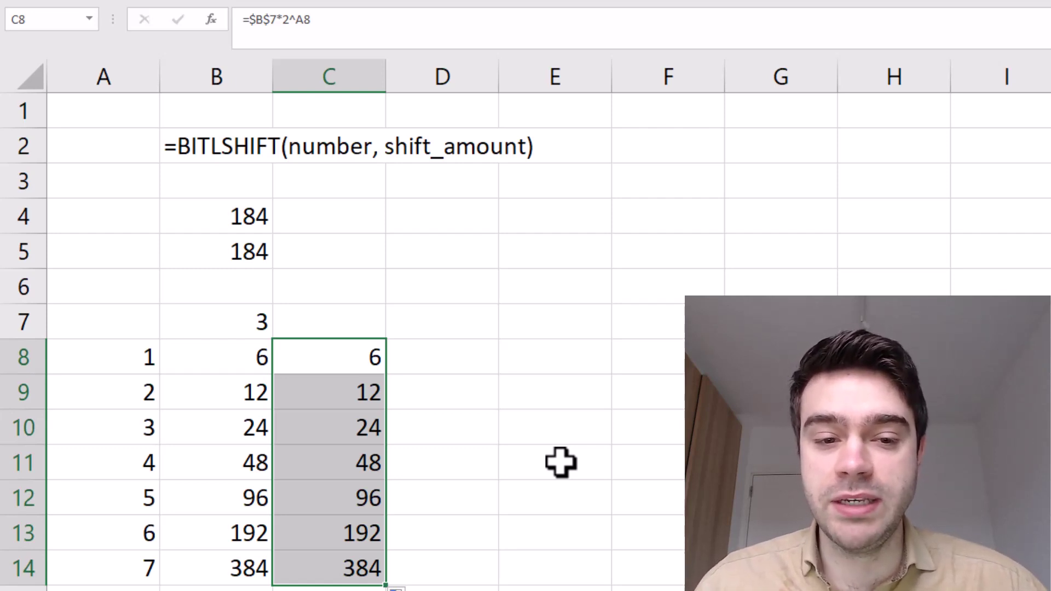
Enter the digits 1, 8 and 4 across E4:G4.
left_click(547, 213)
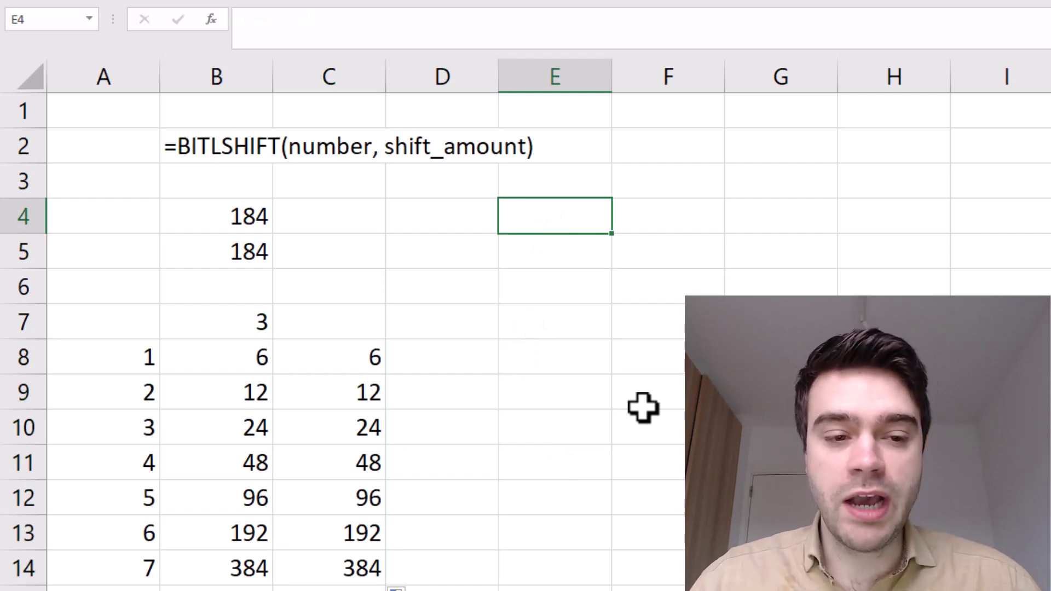
type("1")
key("Tab")
type("8")
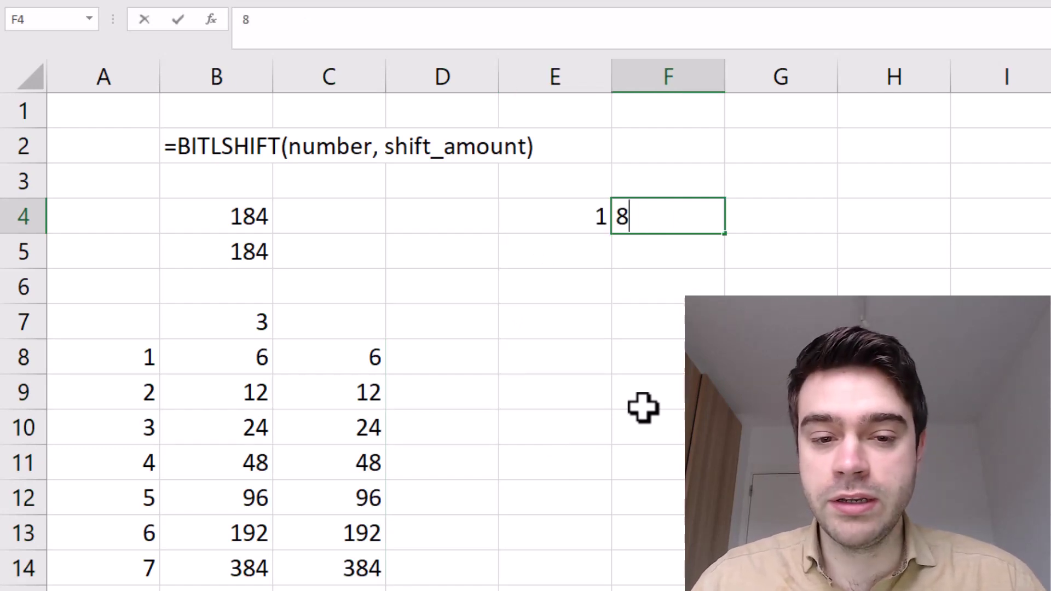
key("Tab")
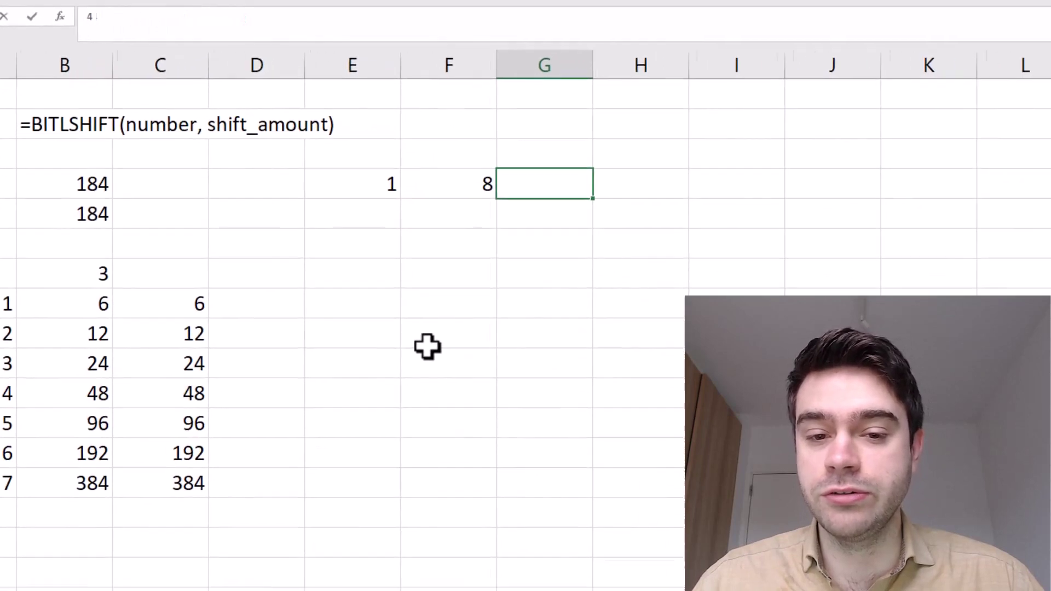
type("4")
key("Tab")
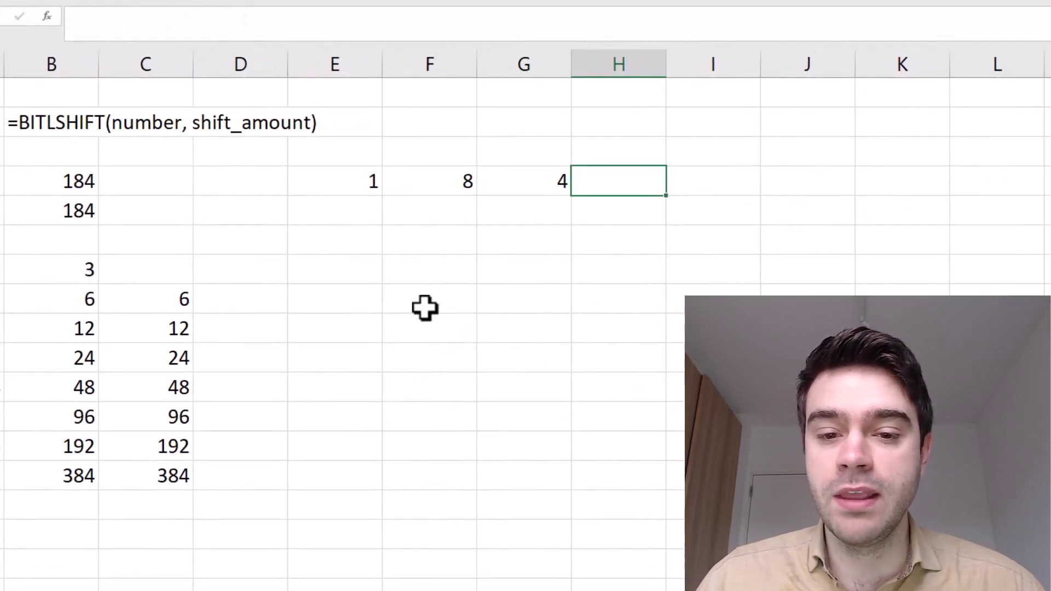
Enter place values 1, 10 and 100 in G5, F5 and E5.
left_click(481, 219)
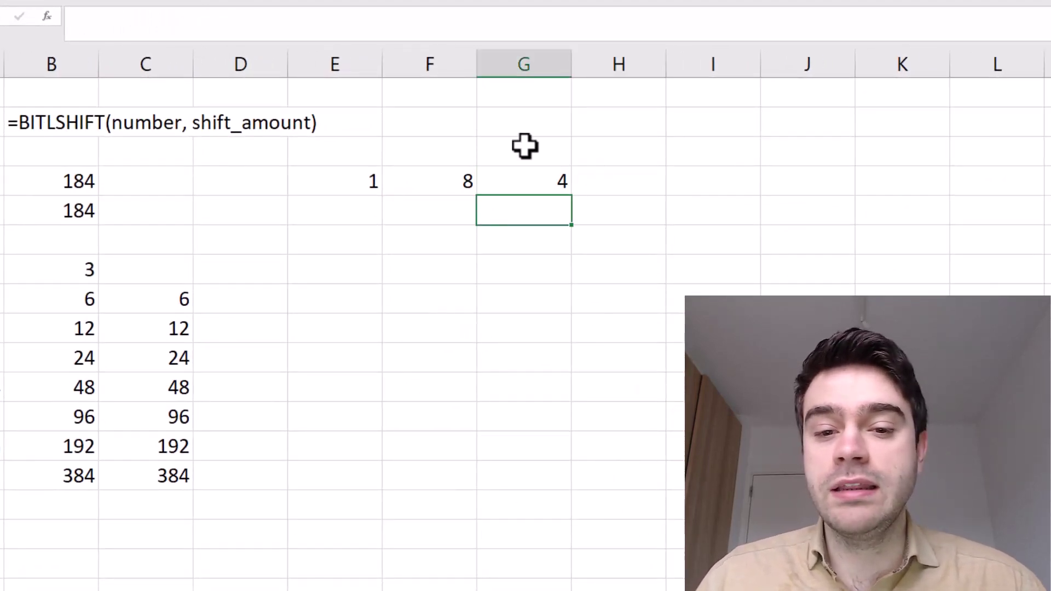
type("1")
key("shift+Tab")
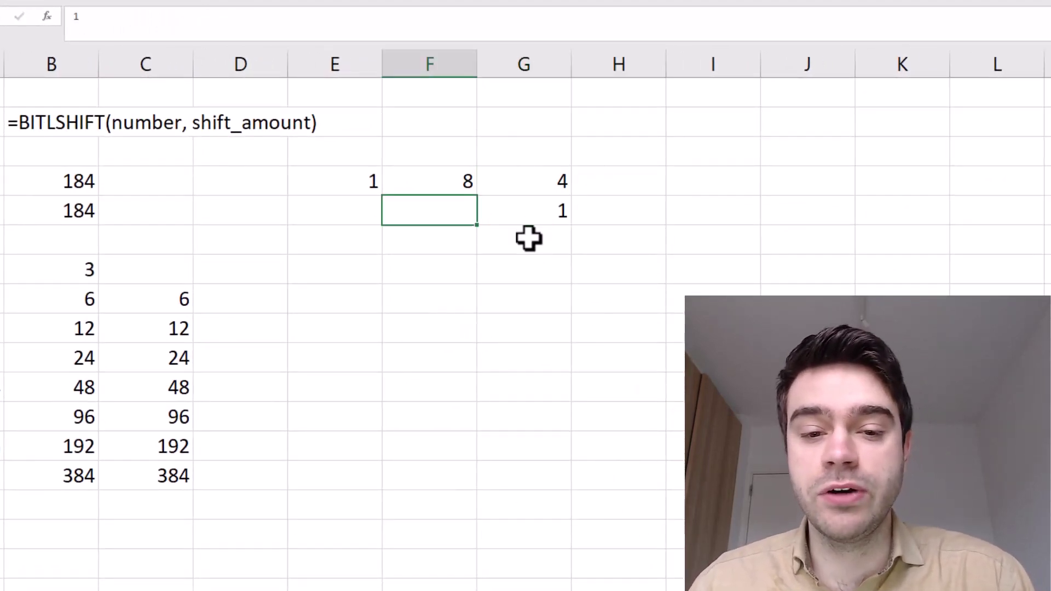
type("10")
key("shift+Tab")
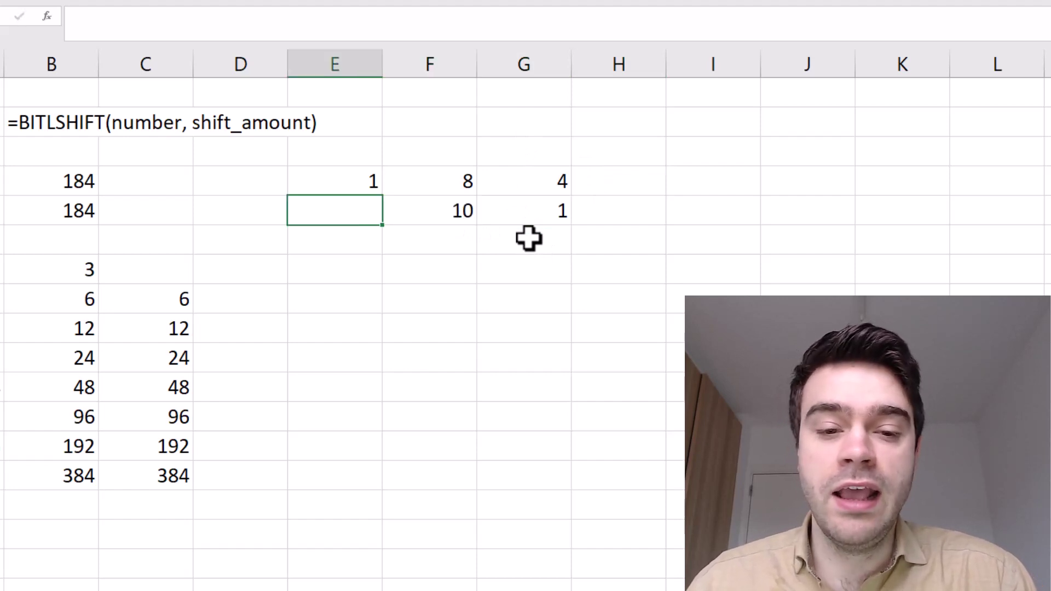
type("100")
key("shift+Tab")
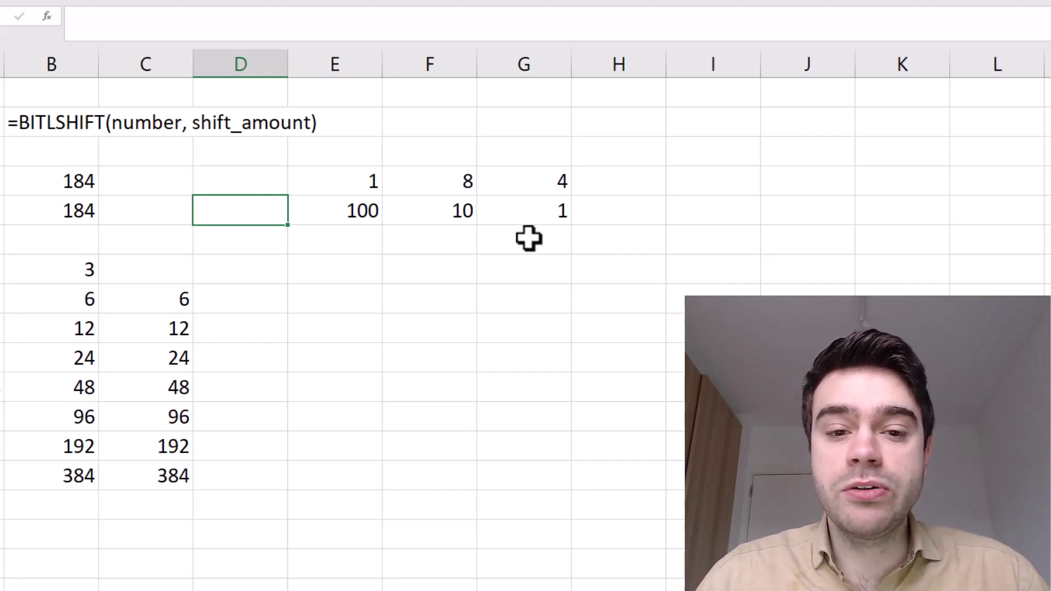
Enter =E4*E5 in E6 and fill right to G6, giving 100, 80 and 4.
left_click(353, 244)
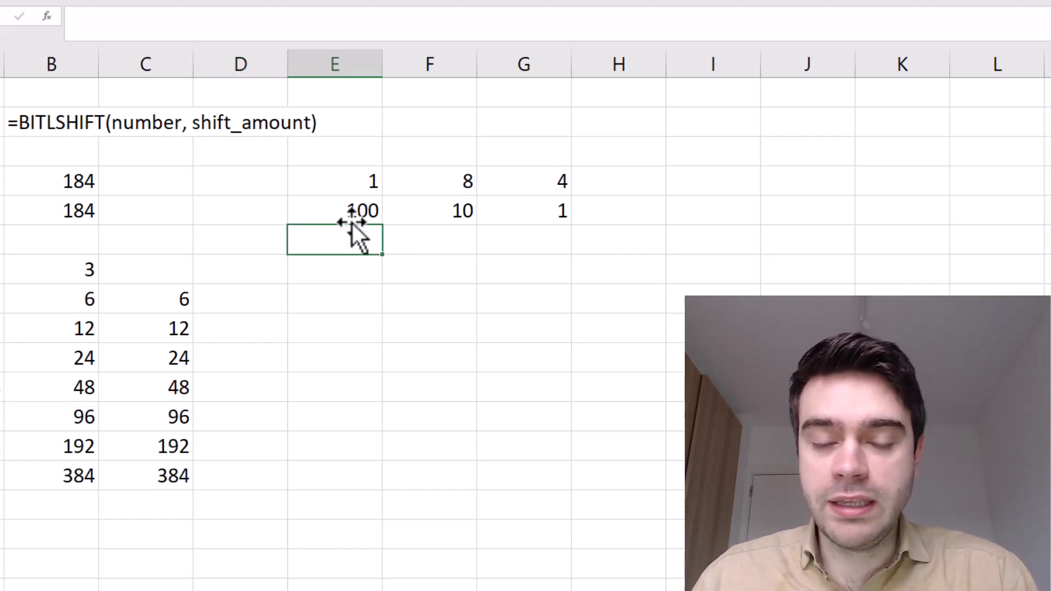
type("=")
left_click(351, 189)
type("*")
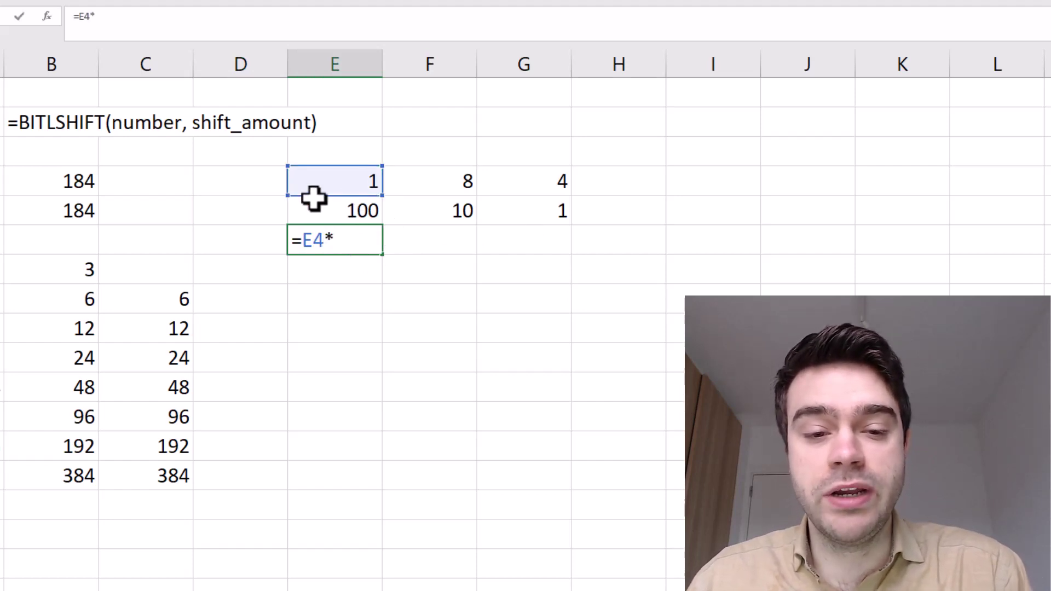
left_click(310, 201)
key("Return")
left_click(351, 244)
left_click_drag(382, 254, 547, 241)
Total the products in H6 with =SUM(E6:G6), showing 184.
left_click(597, 239)
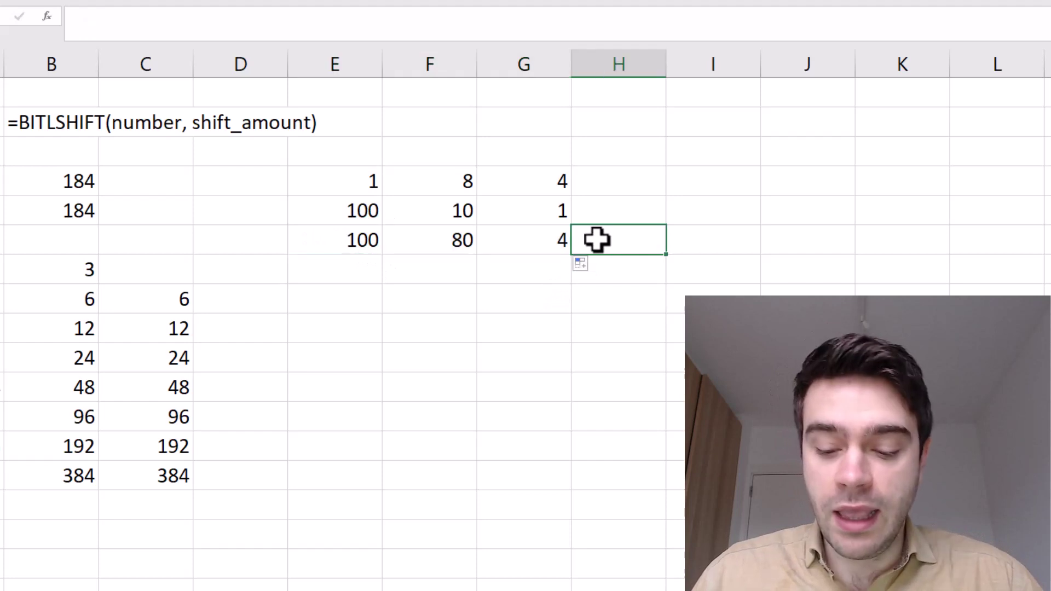
double_click(596, 239)
type("=SUM5")
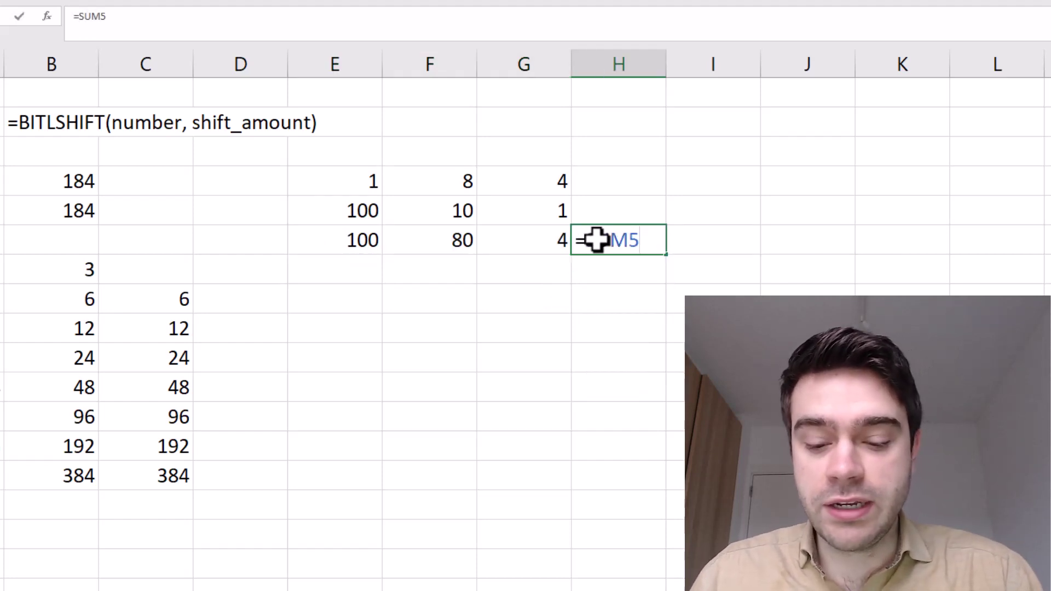
key("BackSpace")
type("(")
left_click_drag(564, 241, 380, 241)
key("Return")
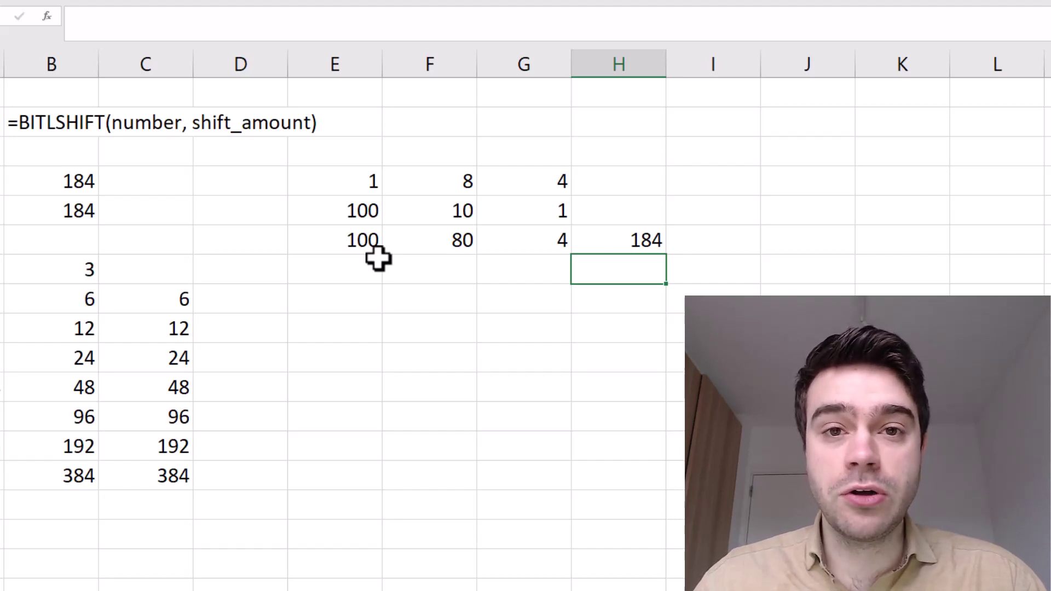
Enter =DEC2BIN(H6) in H7 to show 184 as 10111000.
type("=DEC")
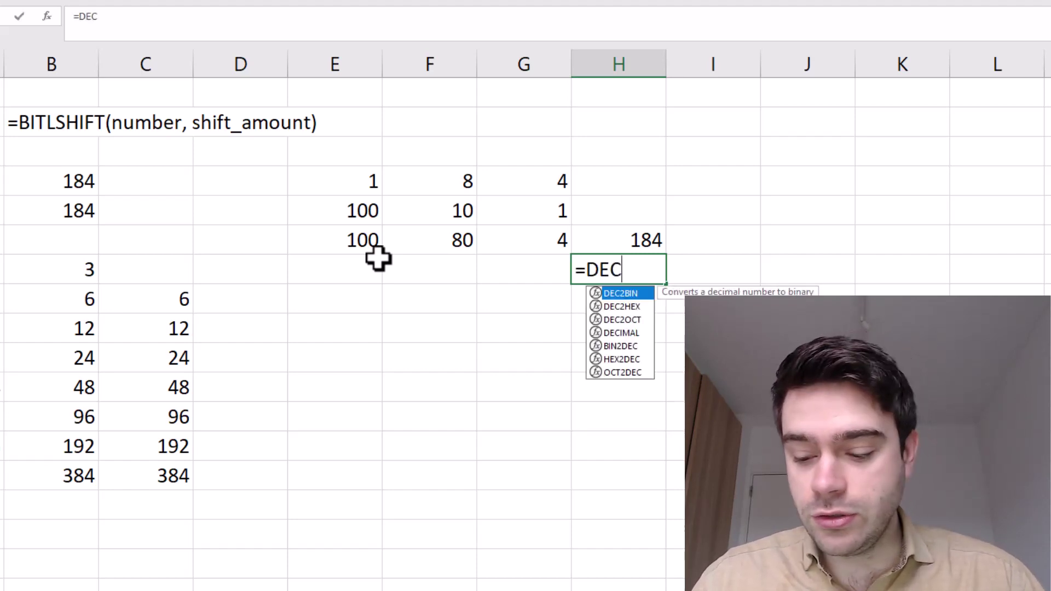
type("2BIN(")
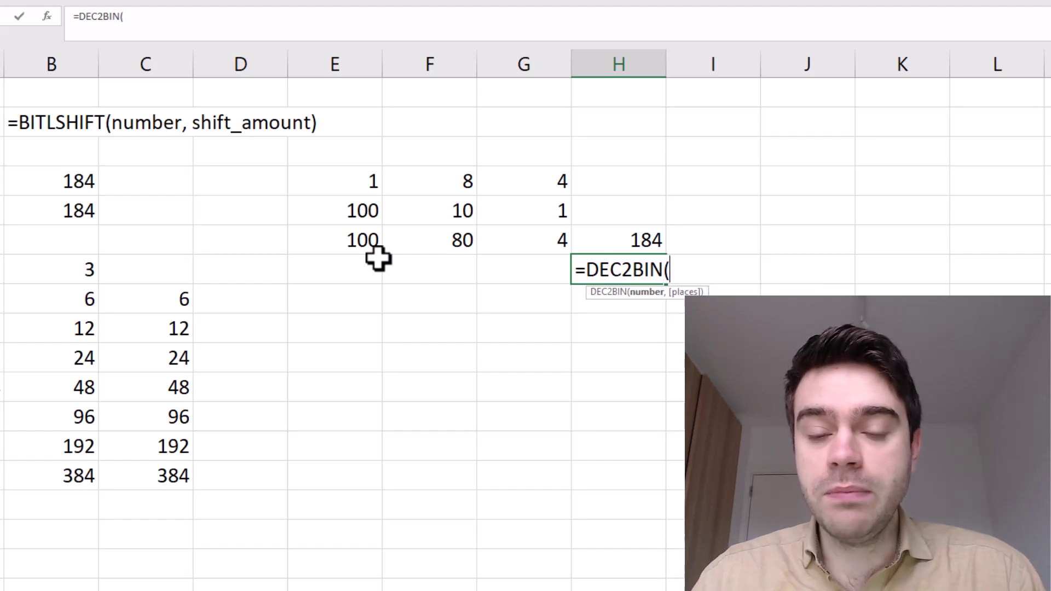
left_click(641, 238)
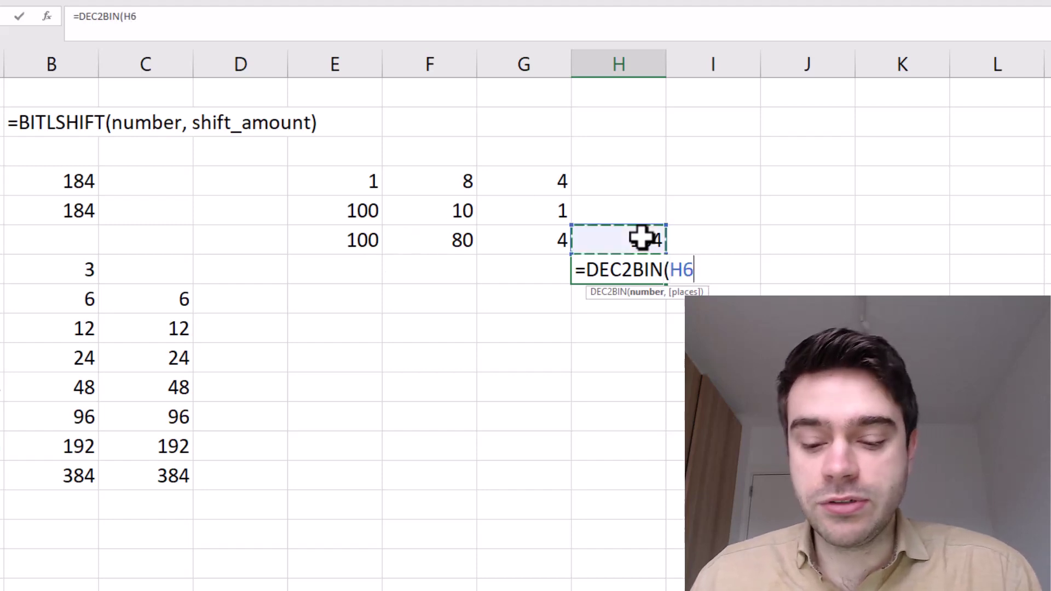
type(")")
key("Return")
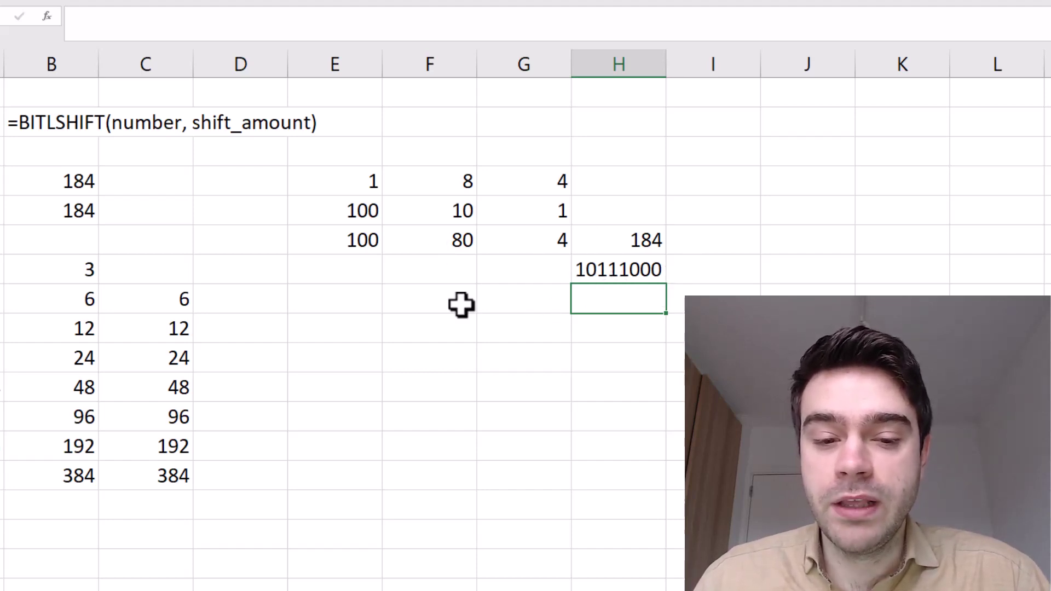
Type the bits 1 0 1 1 1 0 0 0 one per cell across E9:L9.
left_click(362, 330)
type("1")
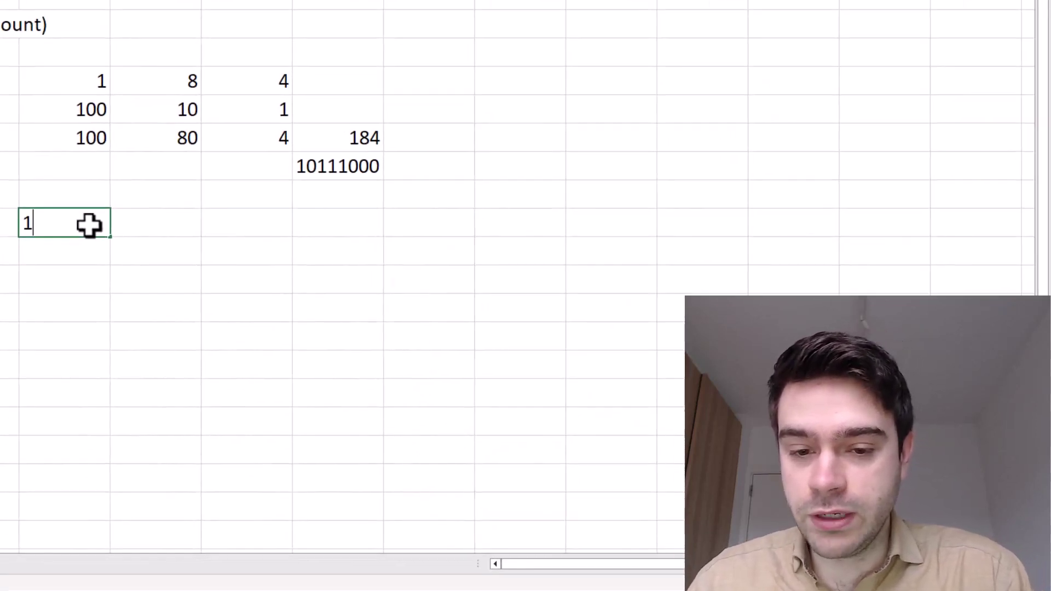
key("Tab")
type("0")
key("Tab")
type("1")
key("Tab")
type("1")
key("Tab")
type("1")
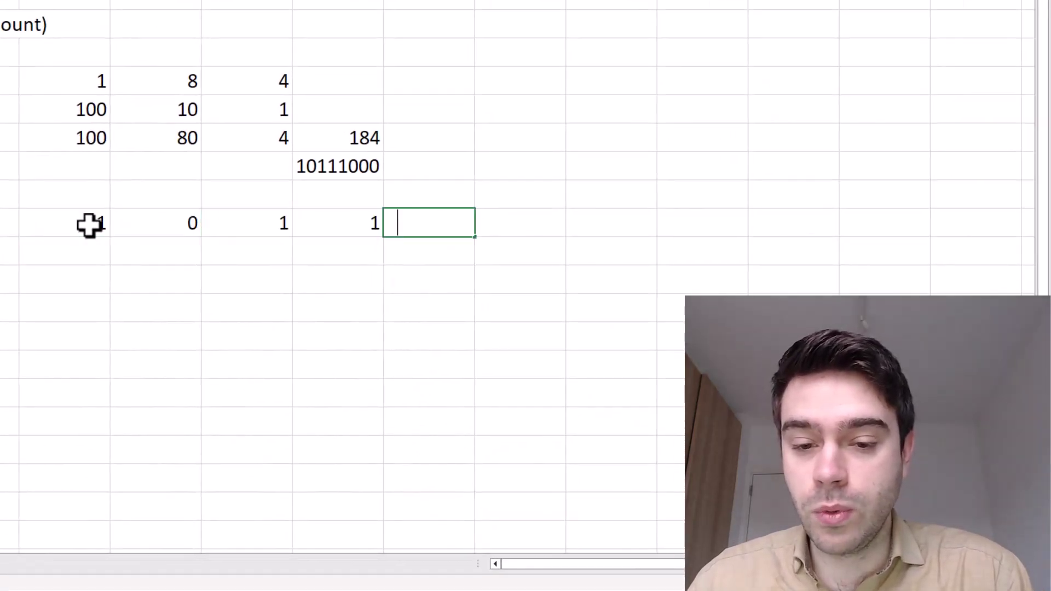
key("Tab")
type("0")
key("Tab")
type("0")
key("Tab")
type("0")
key("Tab")
Enter weights 1, 2 and 4 in L10, K10 and J10.
key("Left")
key("Down")
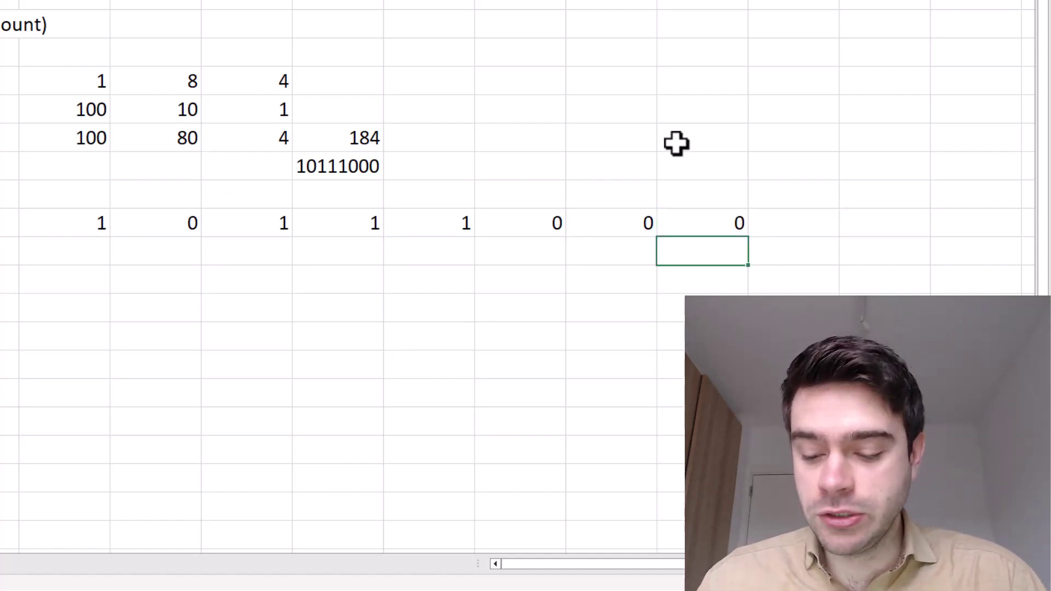
type("1")
key("Left")
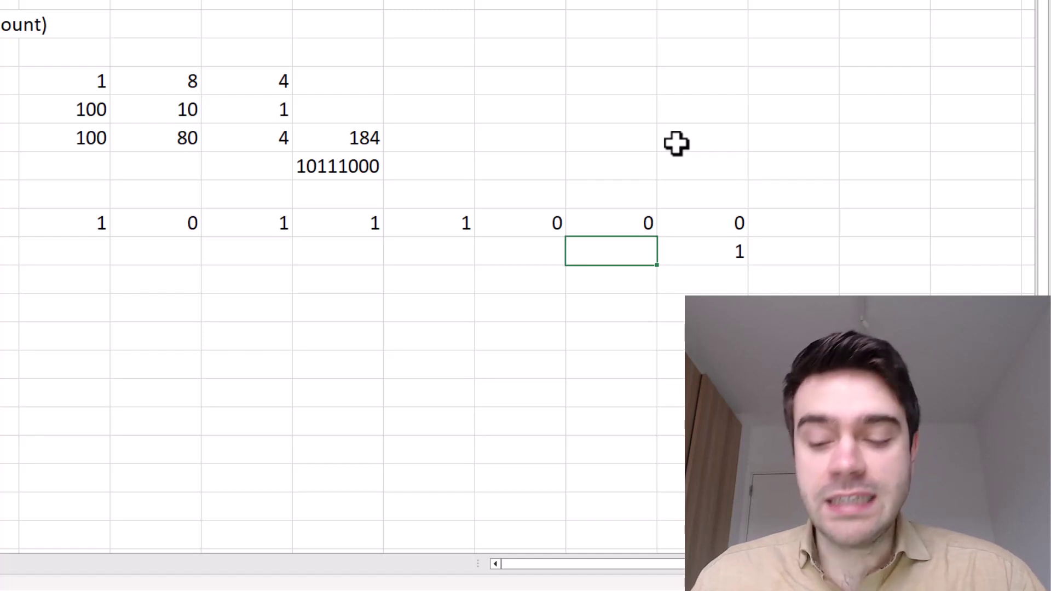
type("2")
key("Left")
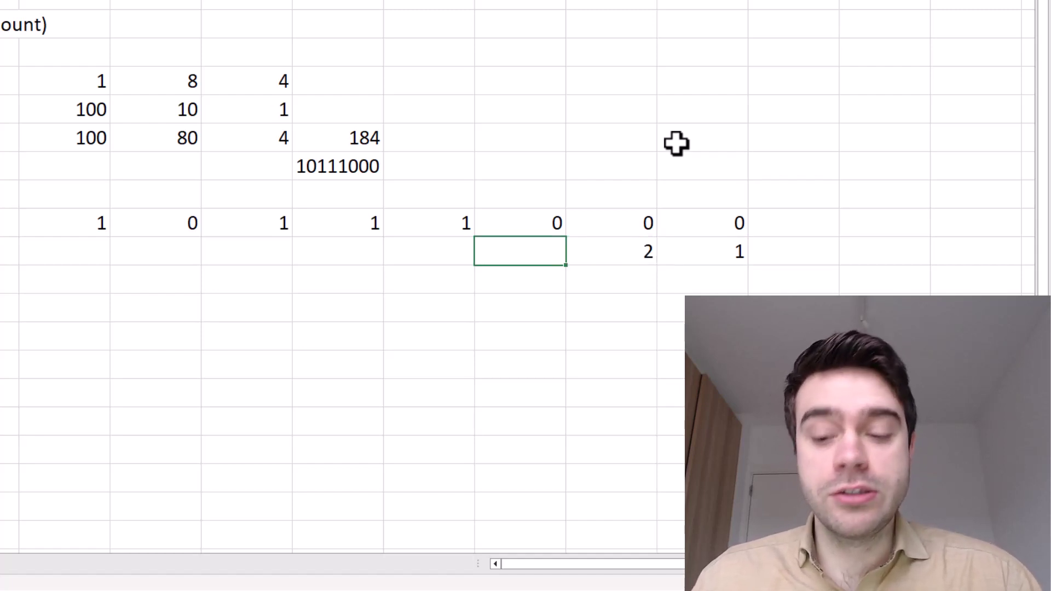
type("4")
key("Left")
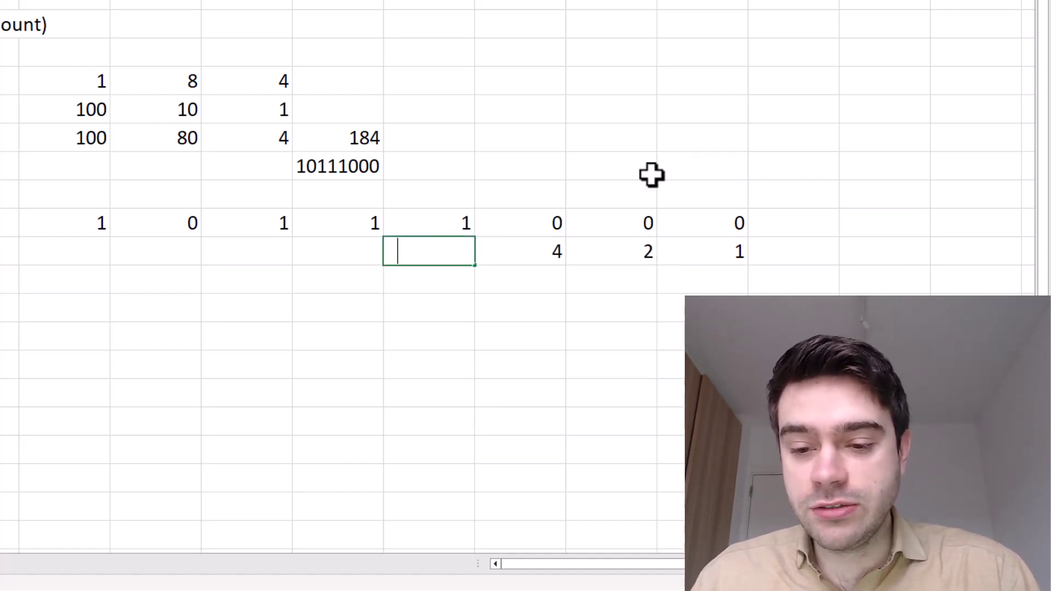
Enter =J10*2 in I10 and fill it left to E10, reaching 128.
type("=")
left_click(563, 248)
type("*2")
key("Return")
left_click(420, 254)
left_click_drag(481, 267, 56, 286)
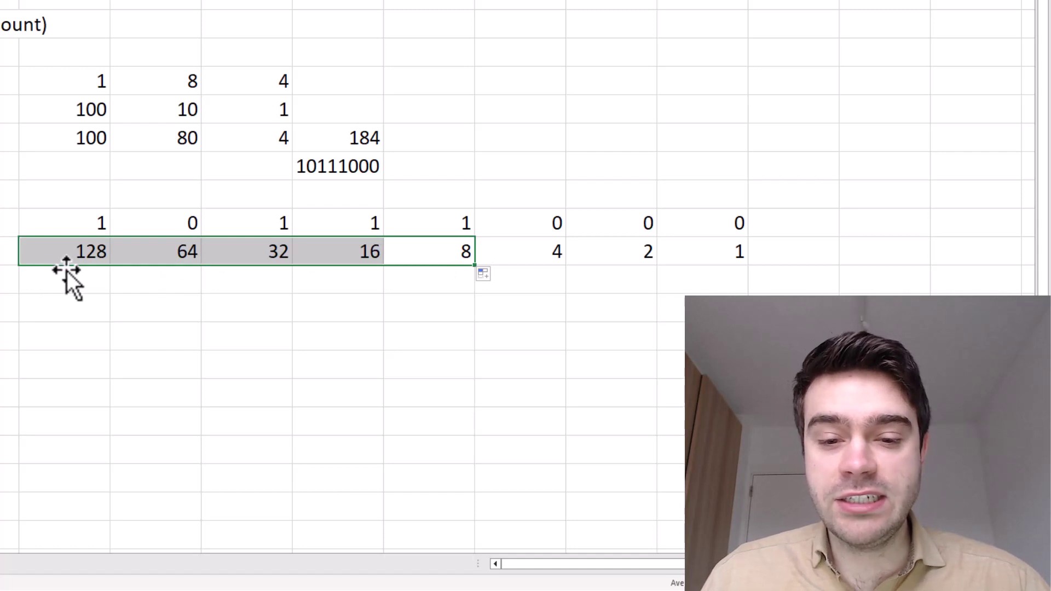
left_click_drag(61, 223, 51, 260)
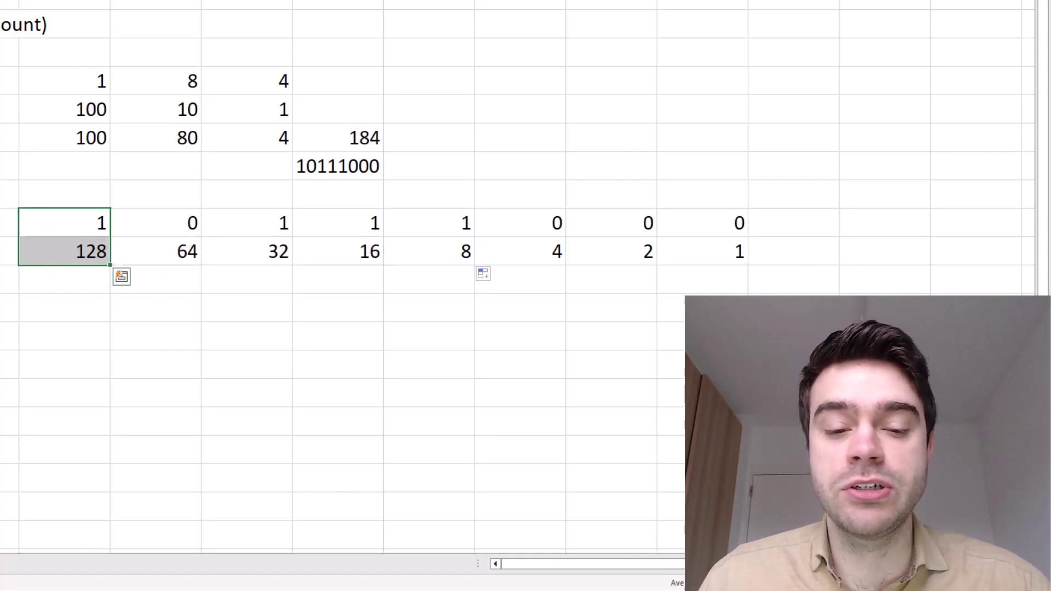
Enter =E9*E10 in E11 and fill right to L11 to get each bit's value.
left_click(75, 286)
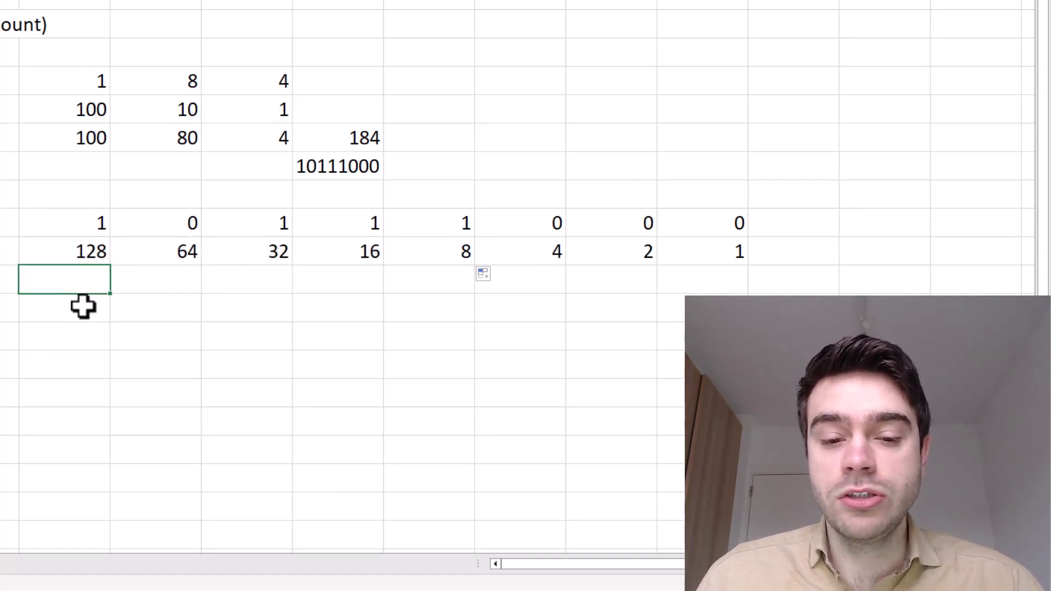
type("=")
left_click(93, 224)
type("*")
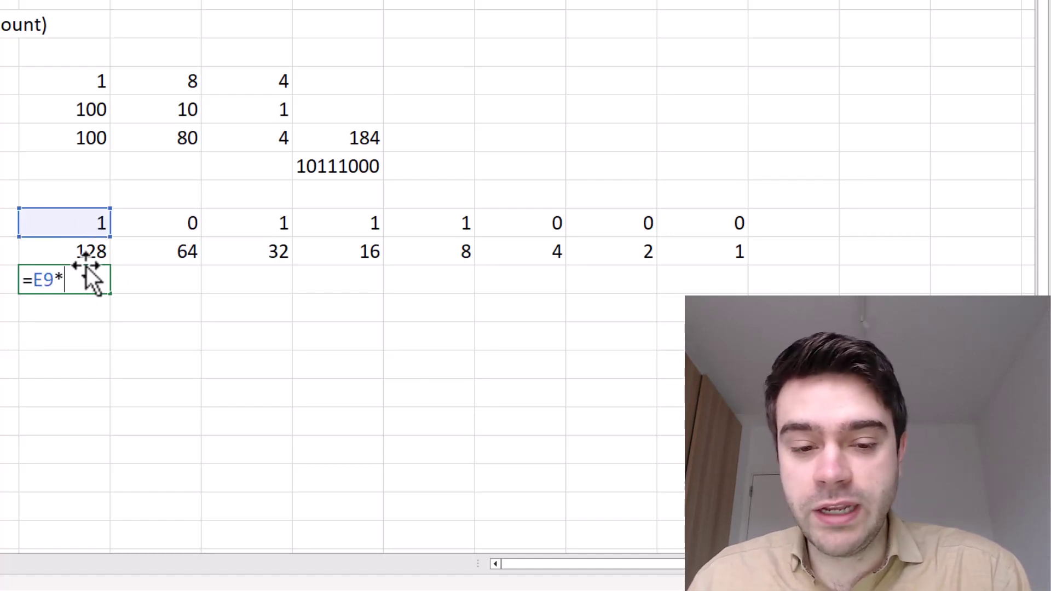
left_click(85, 249)
key("Return")
left_click(89, 277)
left_click_drag(116, 296, 737, 282)
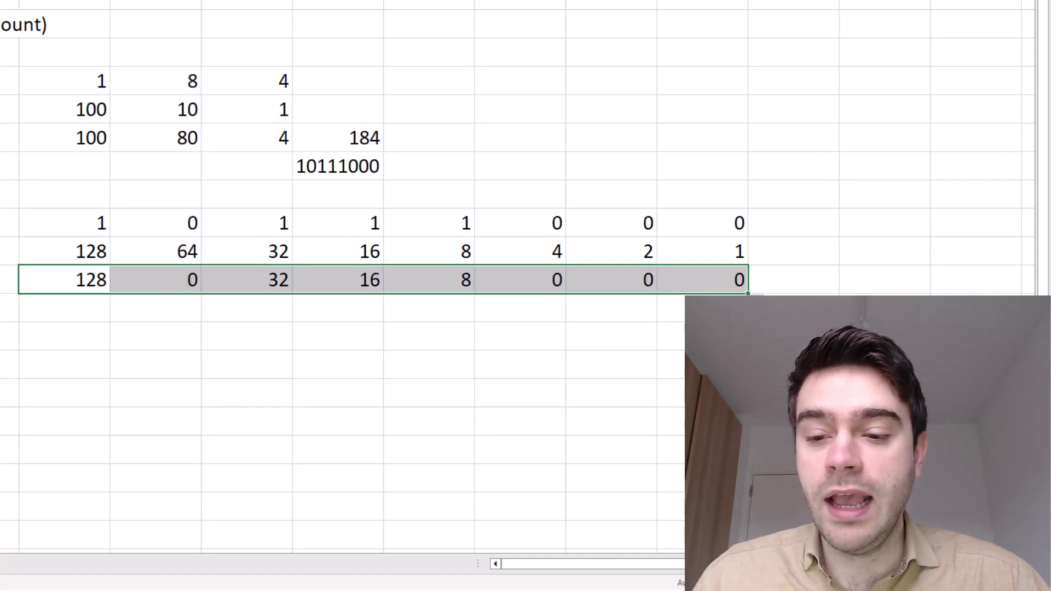
Total the bit products in M11 with =SUM(E11:L11), giving 184.
left_click(762, 277)
type("=SUM5")
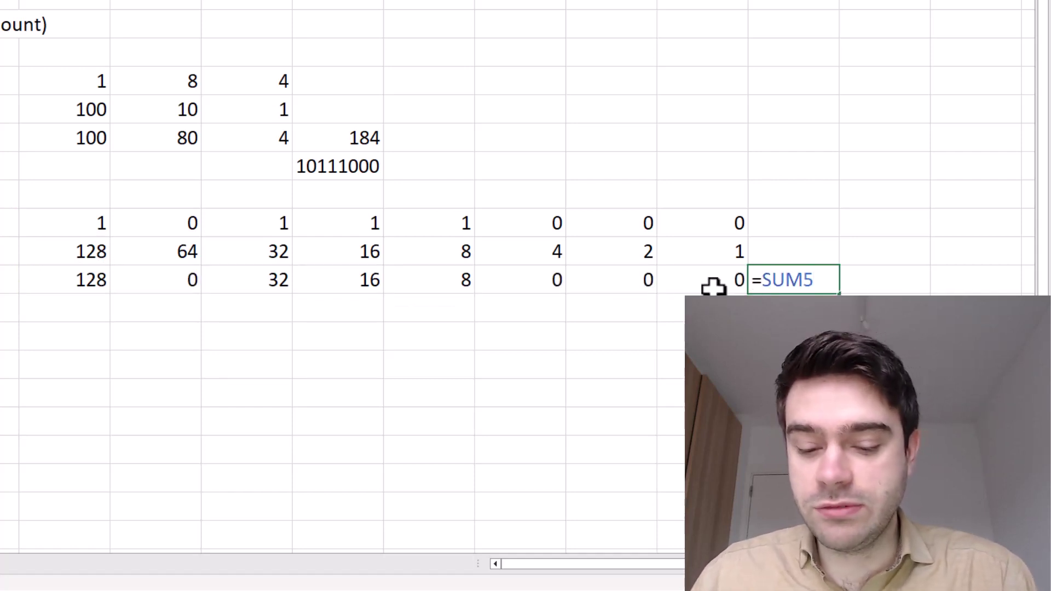
key("BackSpace")
type("(")
left_click_drag(708, 287, 68, 290)
key("Return")
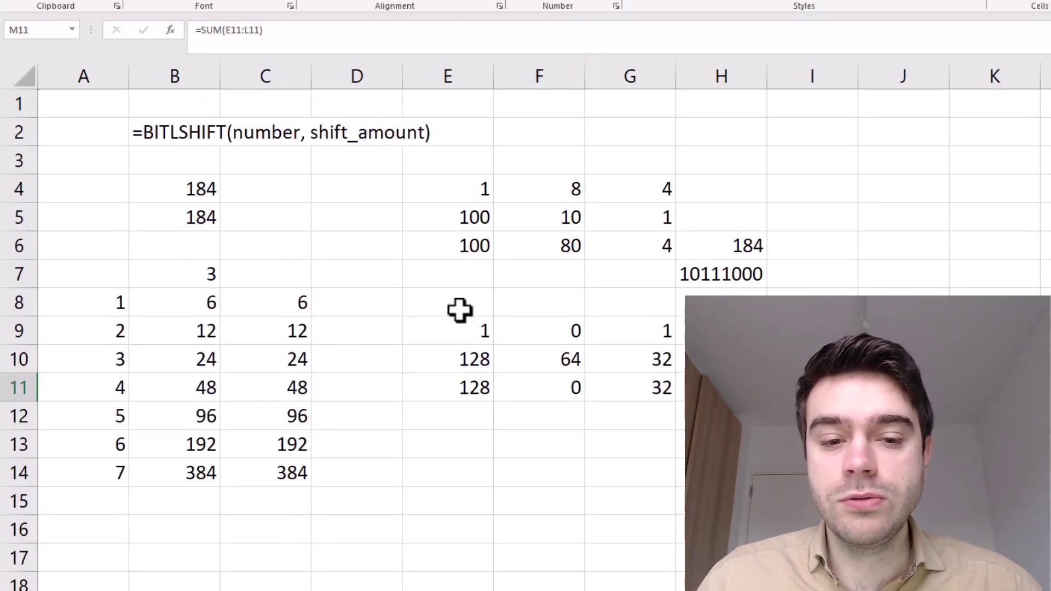
Copy the binary digits from E9:L9 into row 13.
left_click_drag(77, 221, 702, 222)
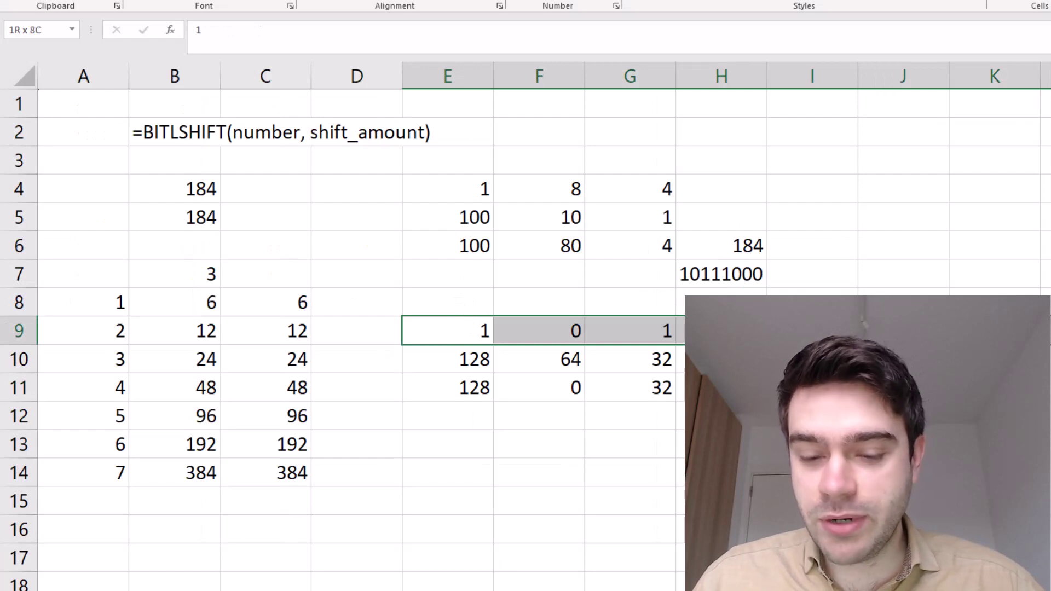
key("ctrl+c")
left_click(436, 441)
key("ctrl+v")
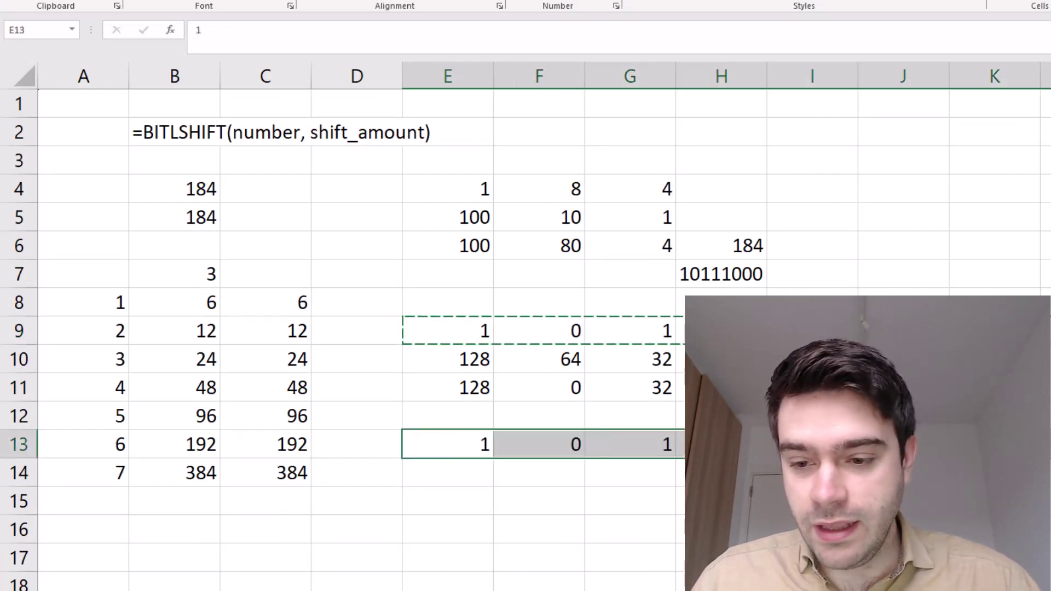
key("ctrl+Right")
key("Right")
key("Escape")
Copy the bit weights 128 down to 1 into row 14 starting at F14.
key("Down")
key("Down")
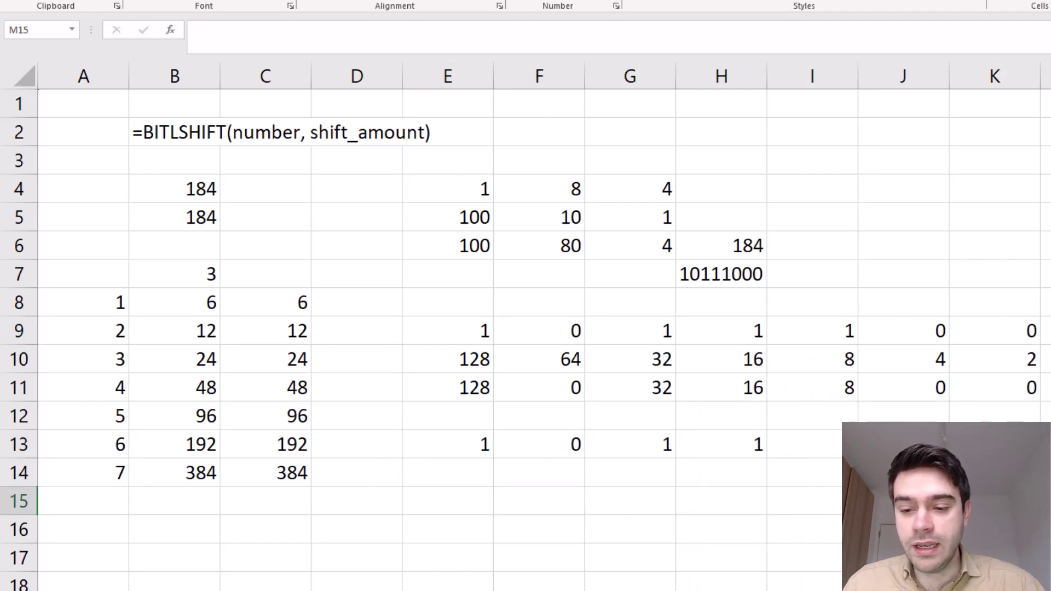
left_click_drag(1046, 359, 482, 362)
key("ctrl+c")
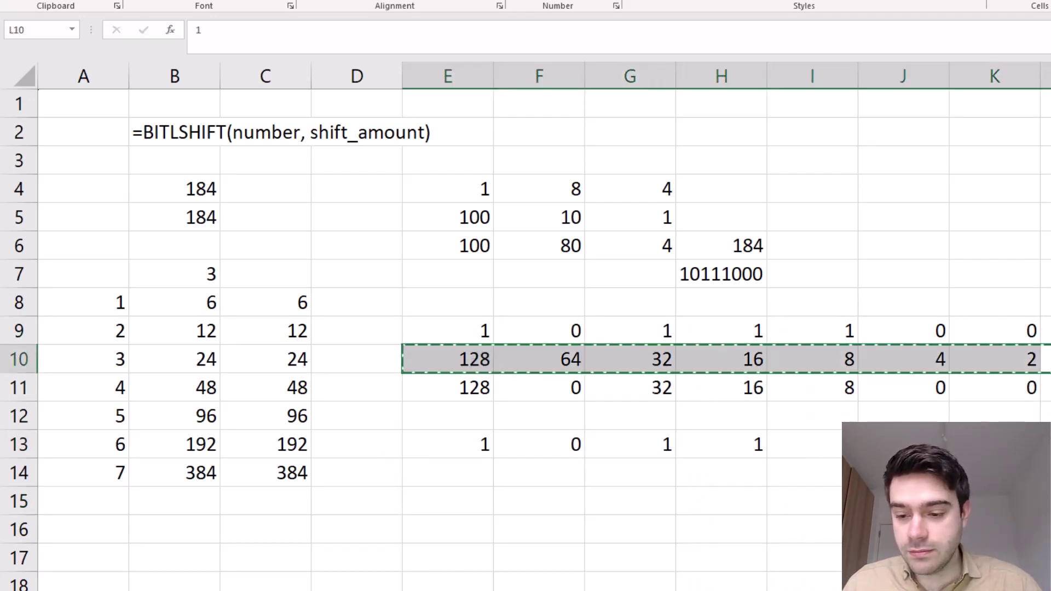
left_click(565, 471)
key("ctrl+v")
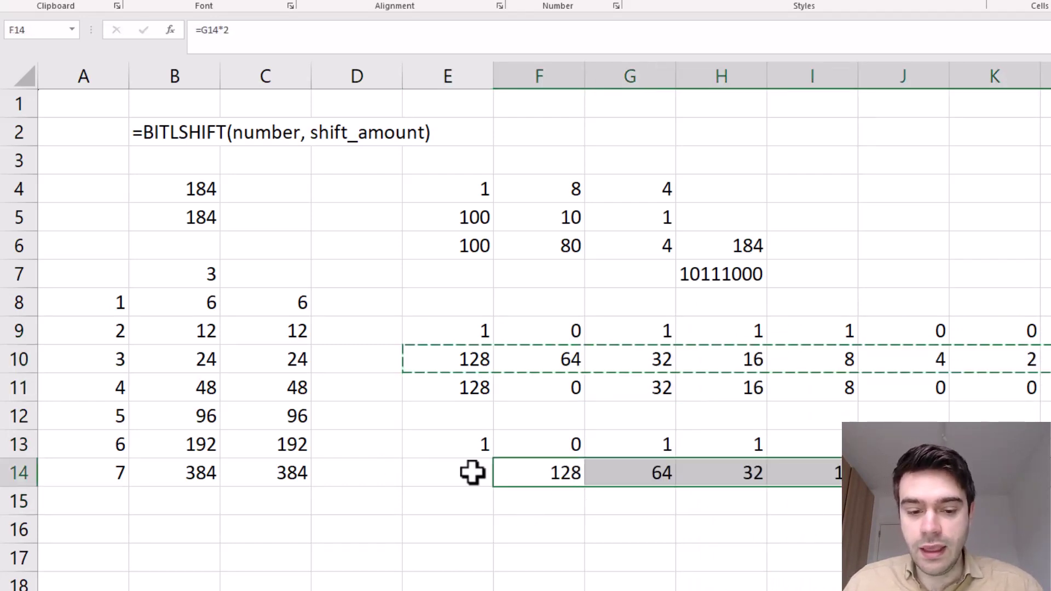
Enter =F14*2 in E14 to add the 256 weight.
left_click(465, 468)
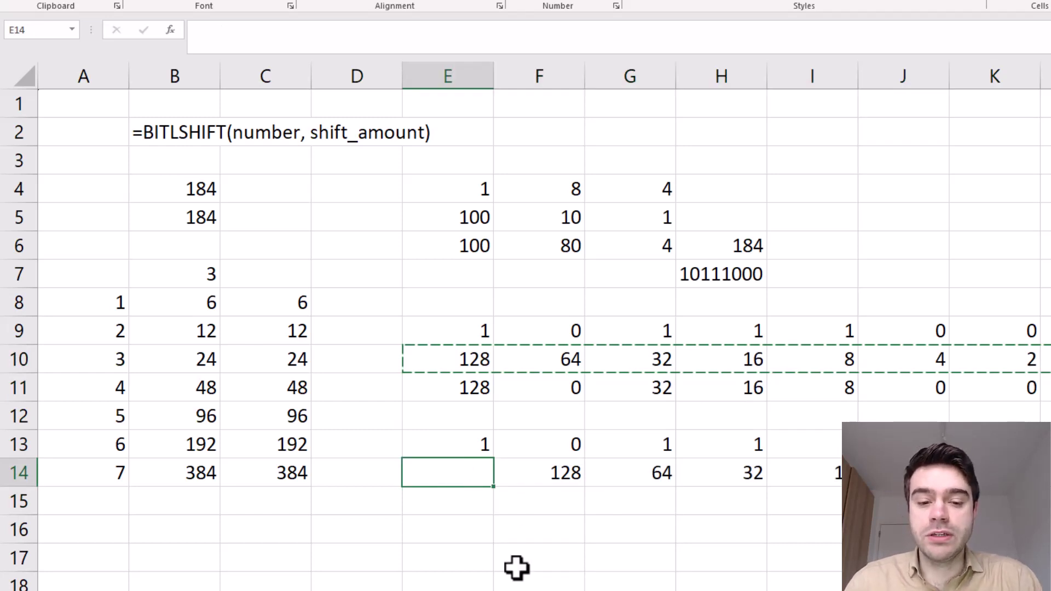
type("=")
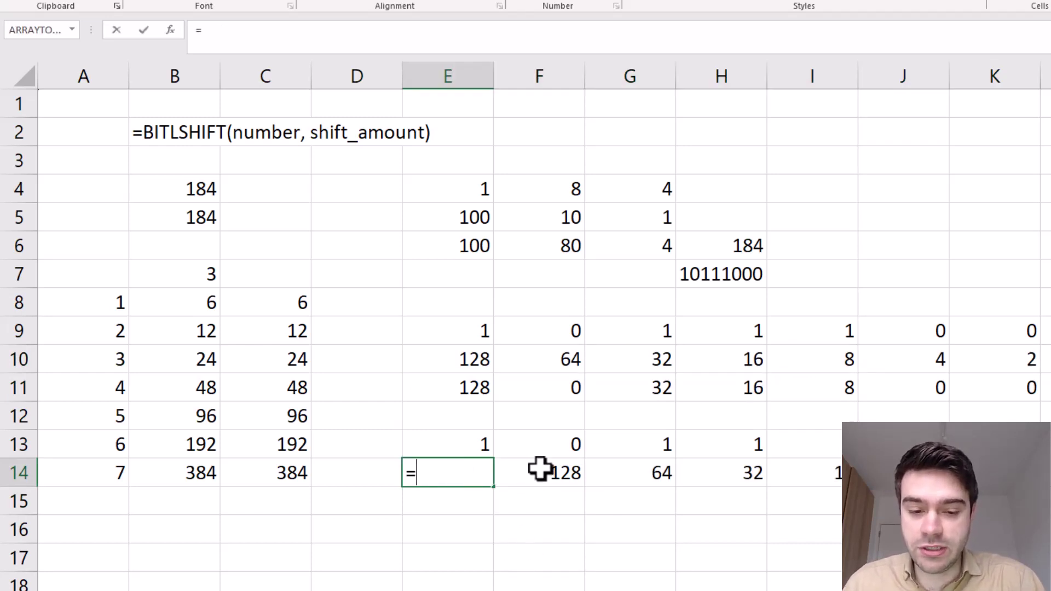
left_click(540, 469)
type("*2")
key("Return")
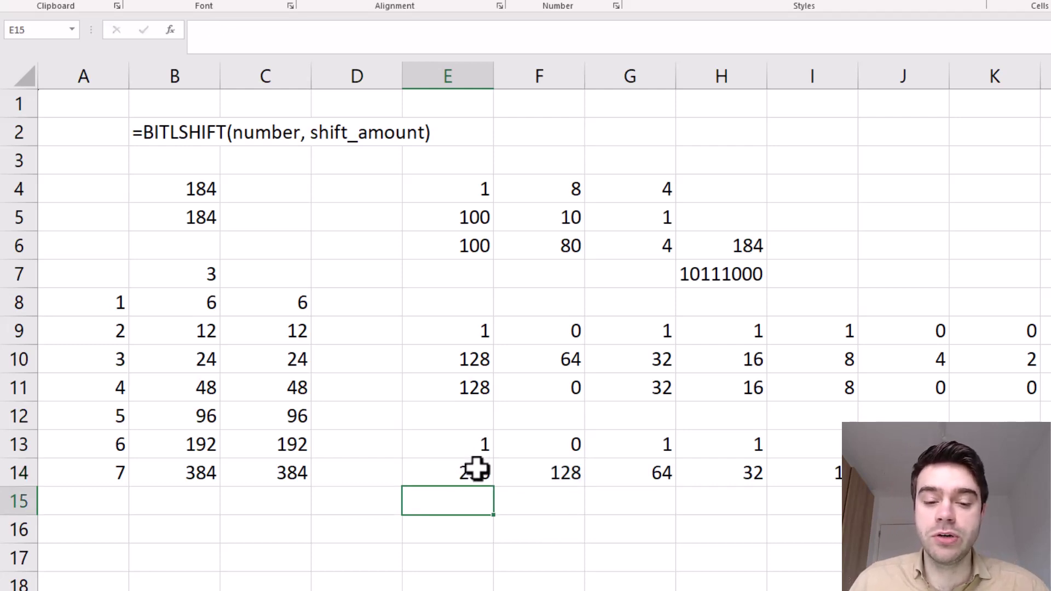
Enter =E13*E14 in E15 and fill it across row 15 to get each digit's weighted value.
type("=")
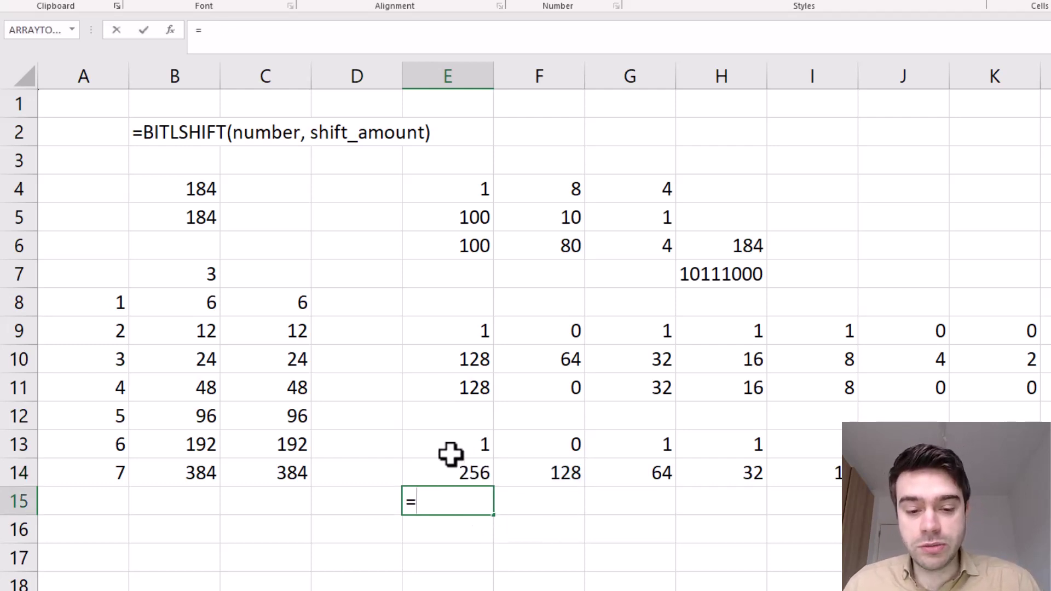
left_click(449, 452)
type("*")
left_click(452, 468)
key("Return")
left_click(481, 505)
left_click_drag(494, 514, 995, 501)
Add a =SUM() total of the row 15 products.
left_click(448, 529)
type("=SUM(")
left_click_drag(995, 501, 481, 504)
key("Return")
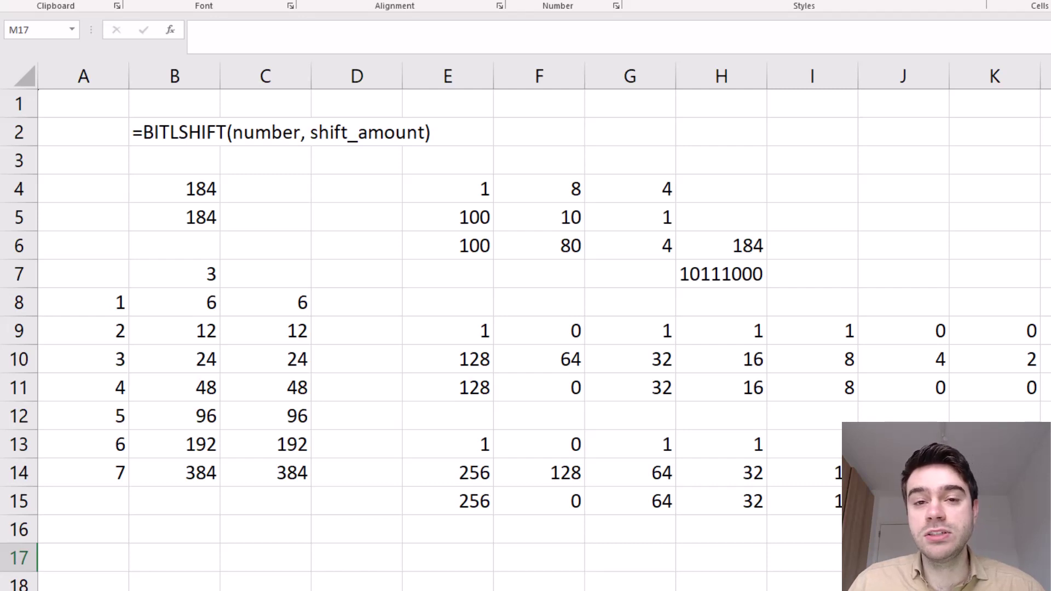
key("Up")
key("Up")
key("Up")
key("Up")
key("Up")
key("Up")
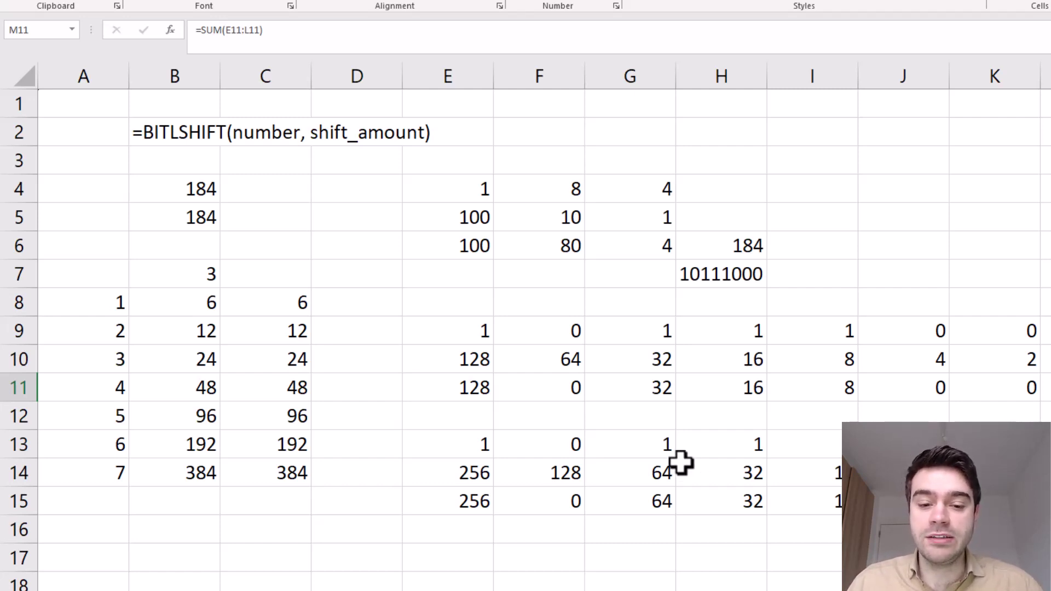
left_click(537, 474)
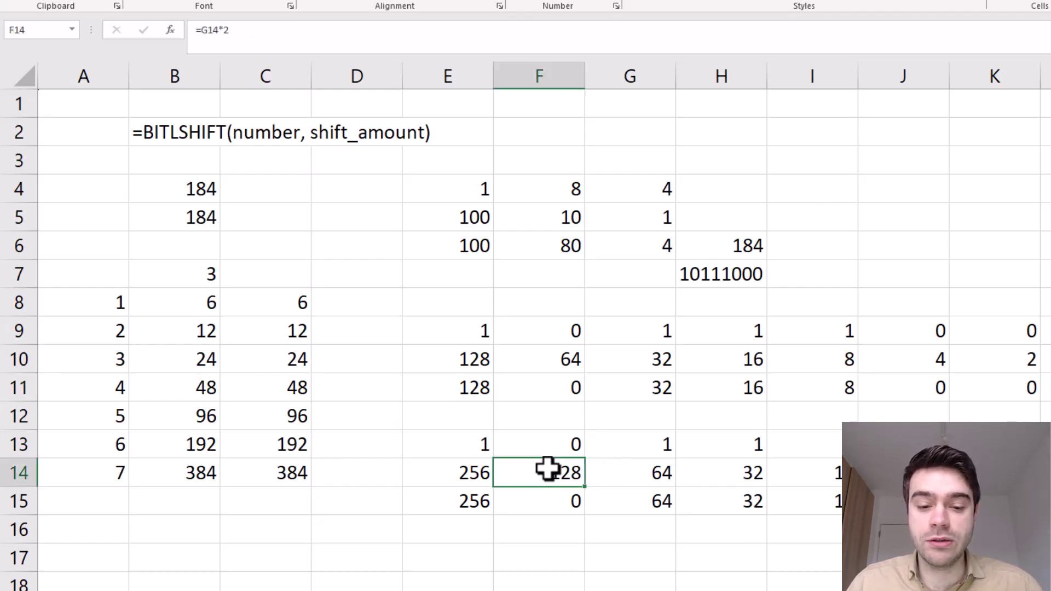
left_click(450, 472)
left_click(560, 481)
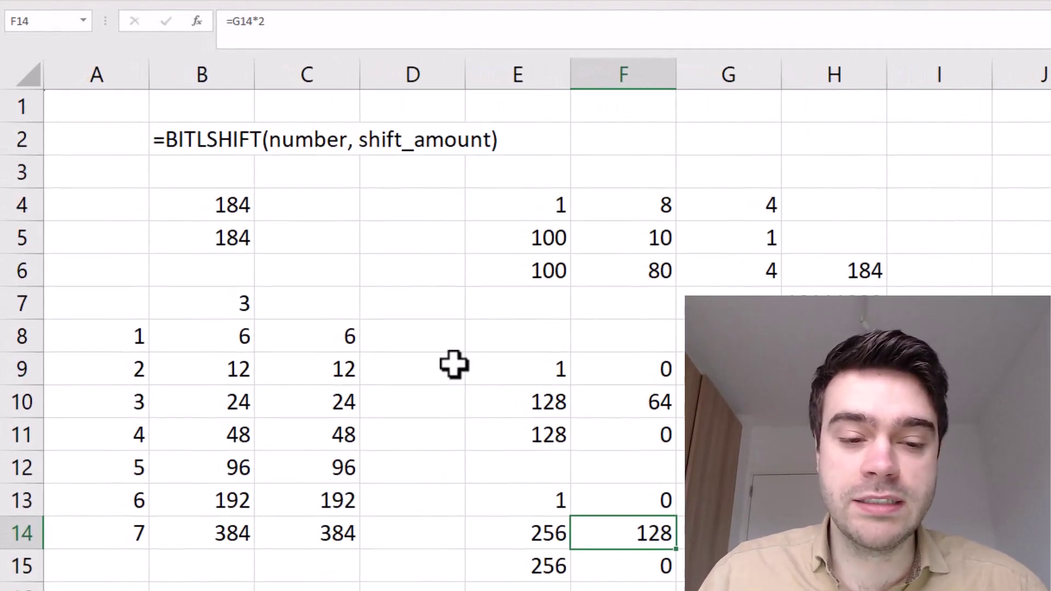
Fill =DEC2BIN(C8) down D8:D14, converting the shifted values to binary from 110 to 110000000.
left_click_drag(316, 328, 292, 525)
left_click(446, 342)
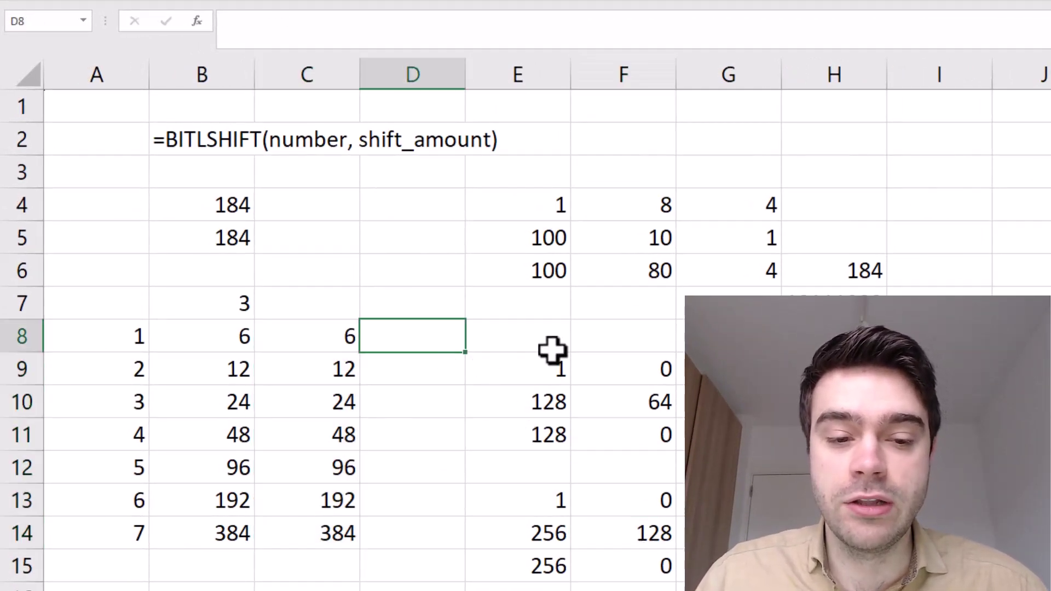
type("=DEC")
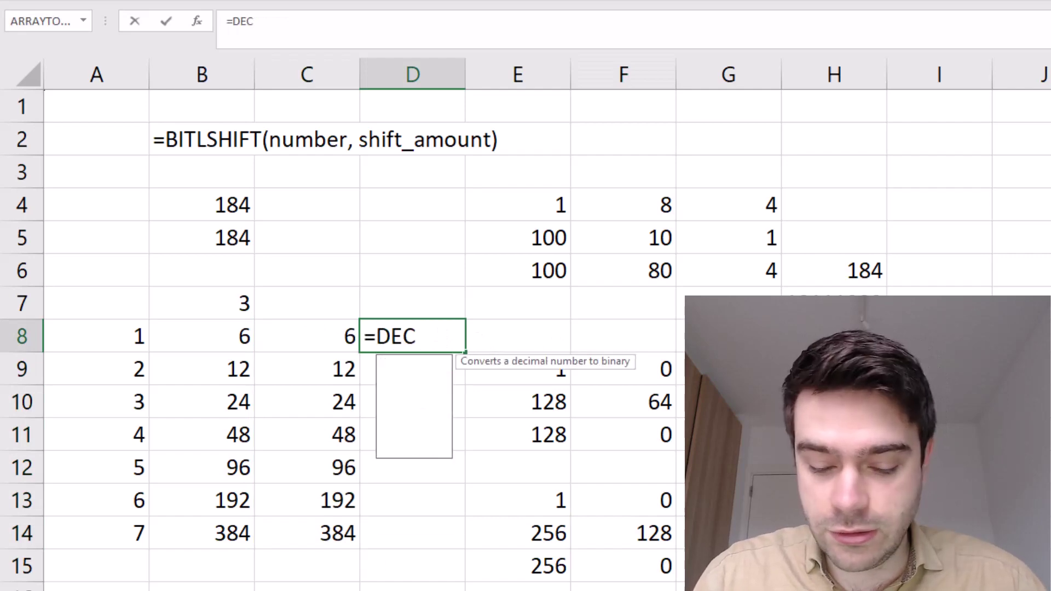
type("2BIN(")
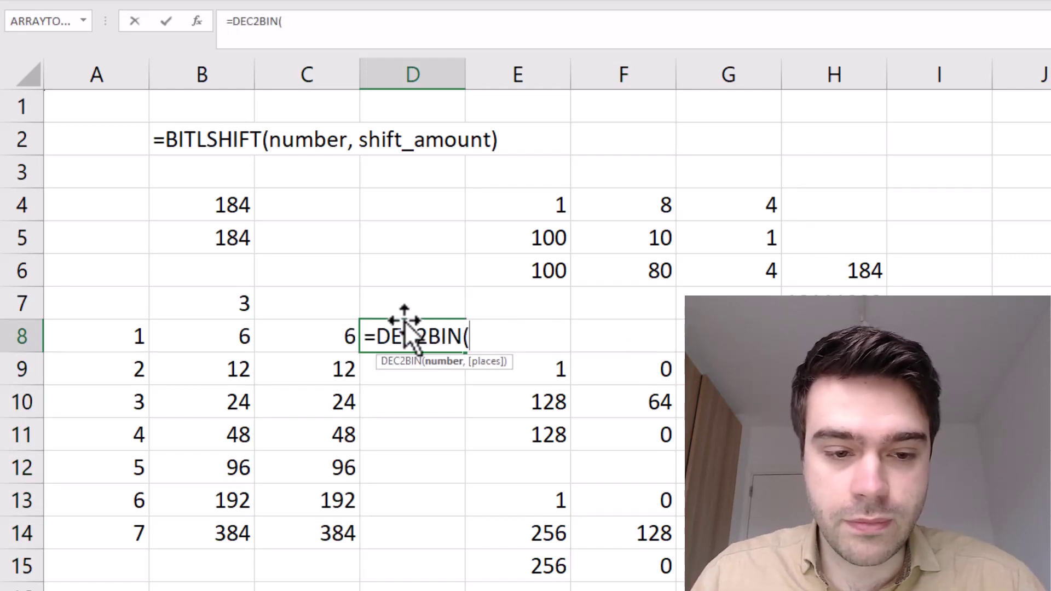
left_click(327, 341)
key("ctrl+Return")
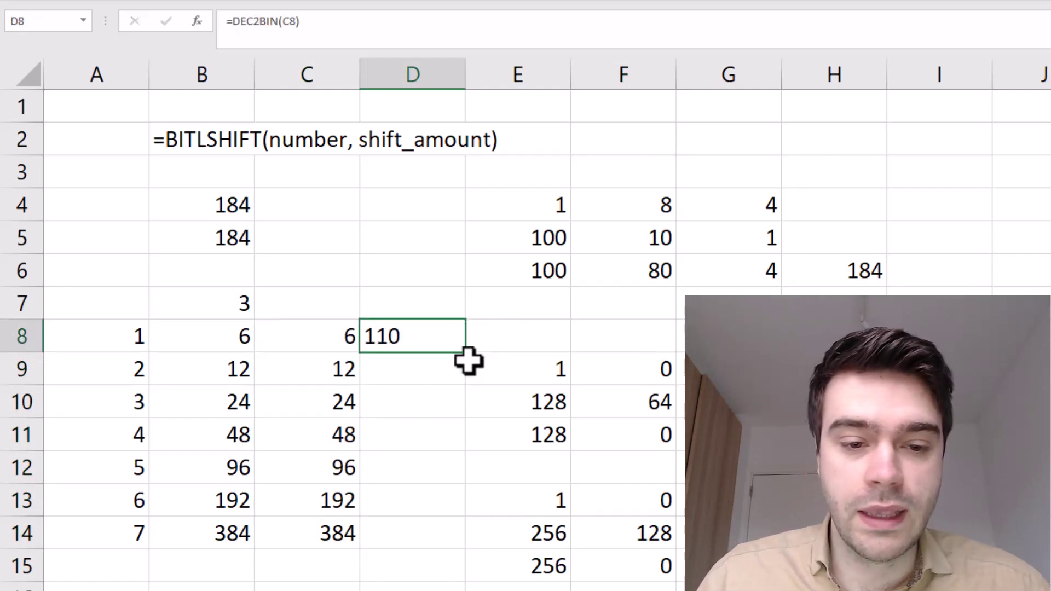
left_click_drag(469, 366, 467, 537)
key("Return")
left_click(544, 406)
left_click(540, 476)
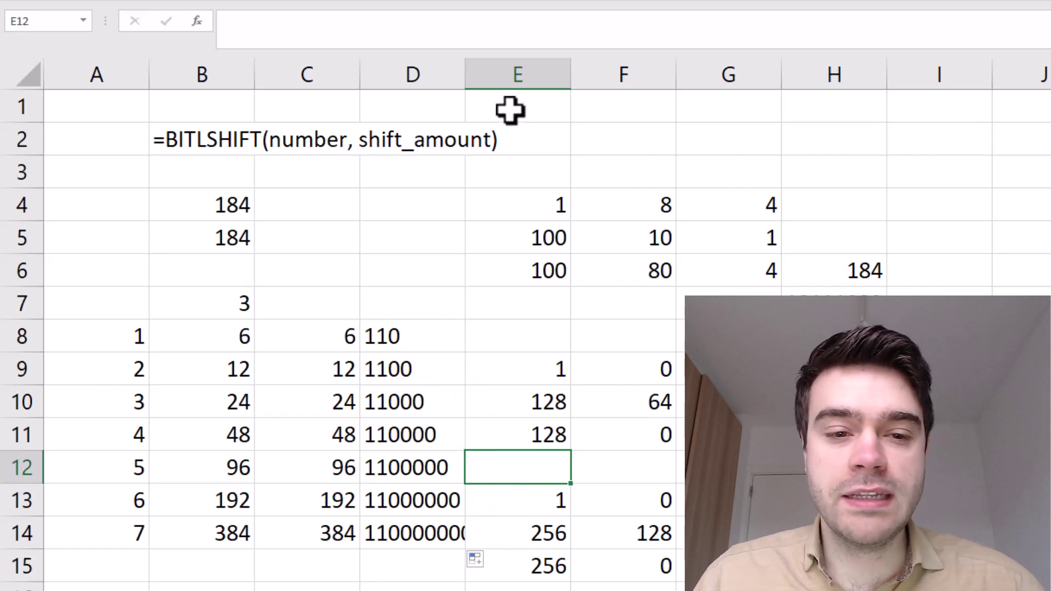
Widen column D and fill =DEC2BIN(C8,9) down D8:D14 for nine-digit padded binaries.
left_click_drag(466, 78, 481, 78)
left_click(410, 336)
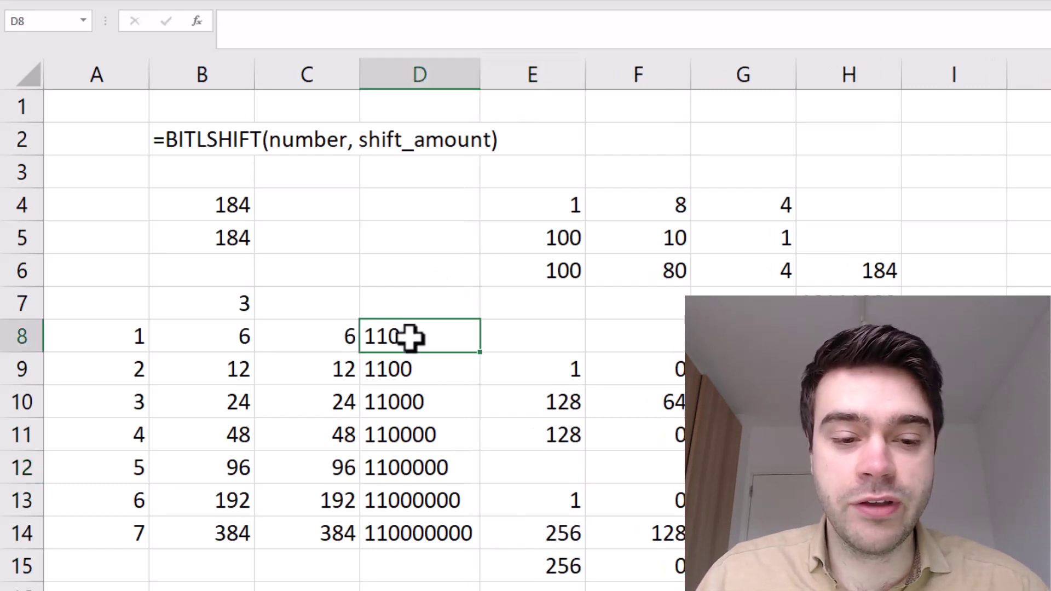
left_click(295, 22)
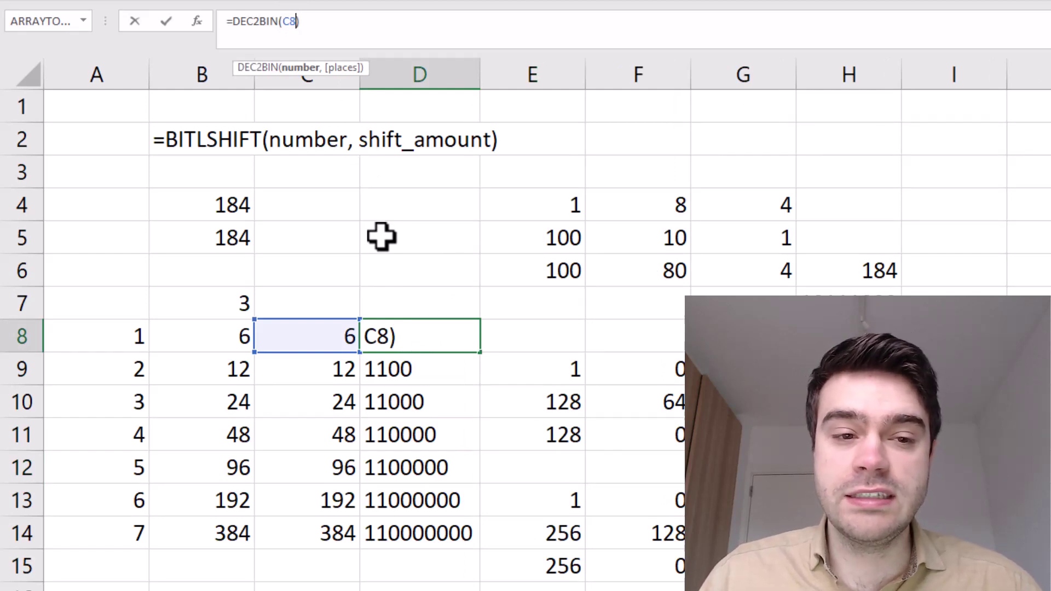
type(",")
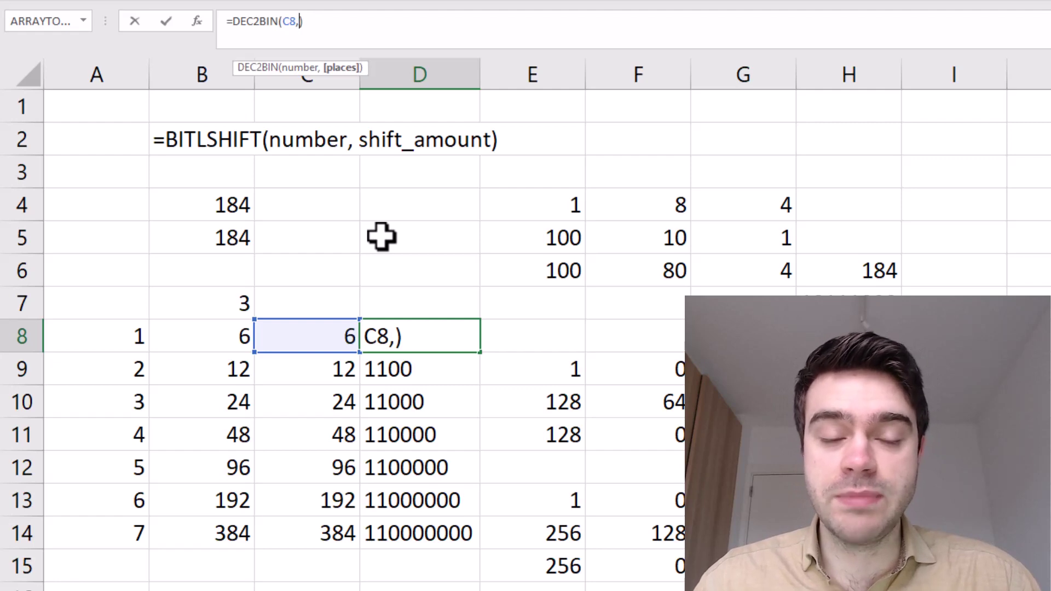
type("9")
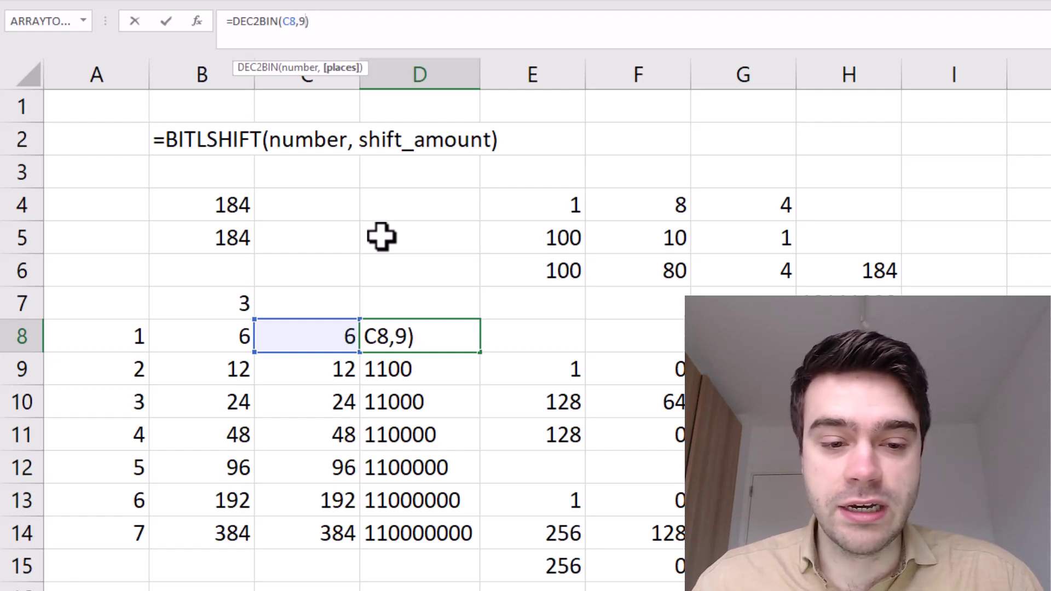
key("Return")
left_click(417, 335)
left_click_drag(479, 353, 480, 537)
left_click(528, 492)
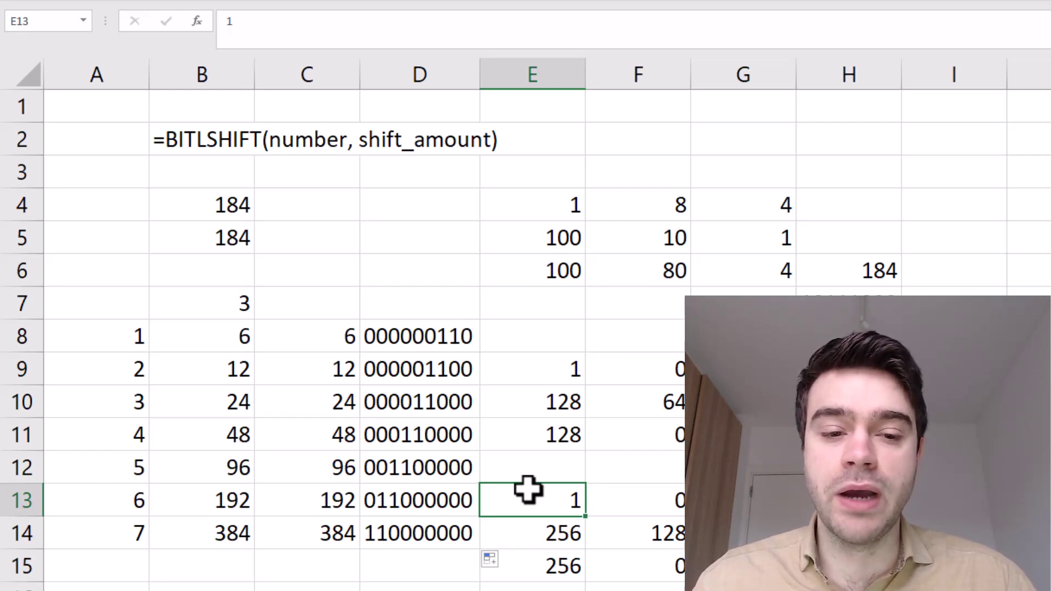
left_click(406, 333)
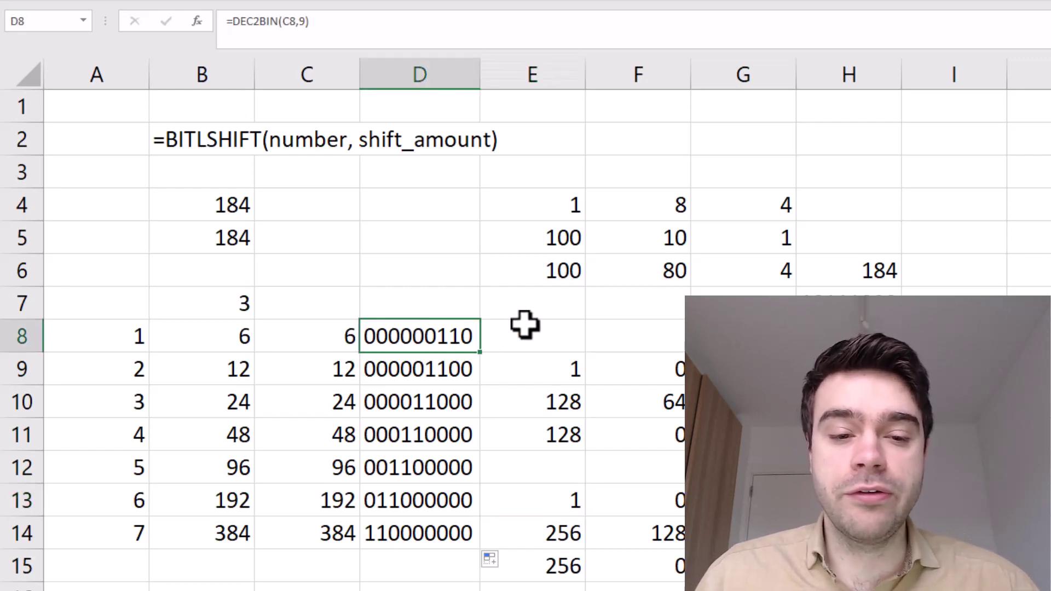
left_click(460, 376)
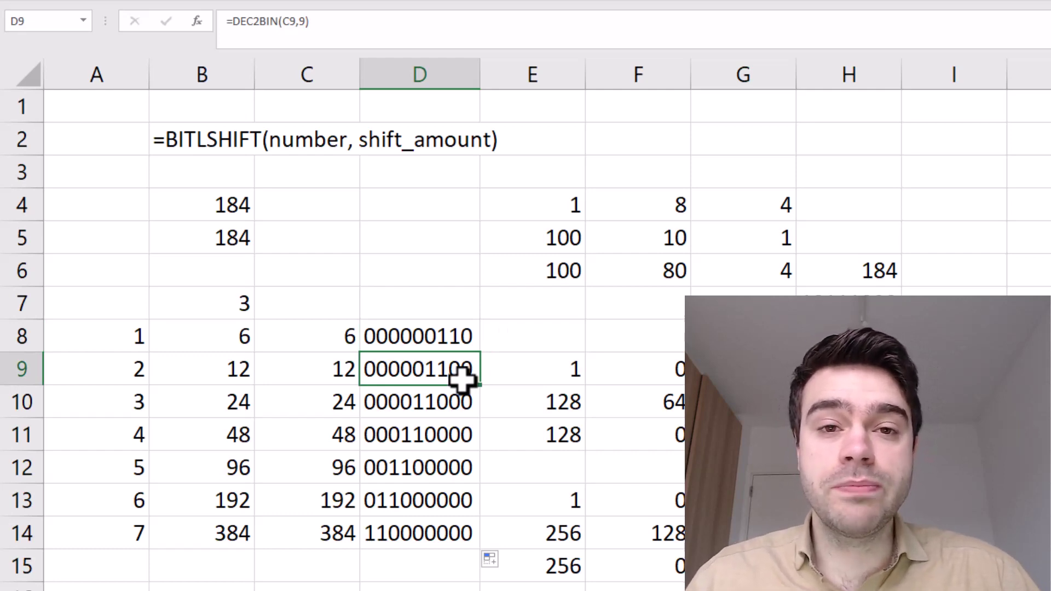
key("Left")
key("Left")
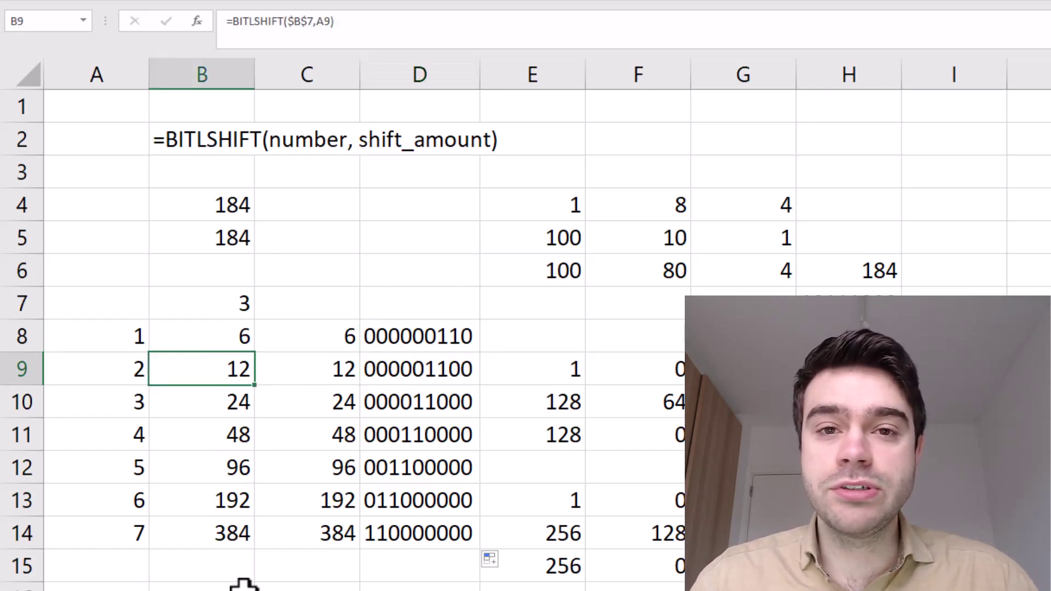